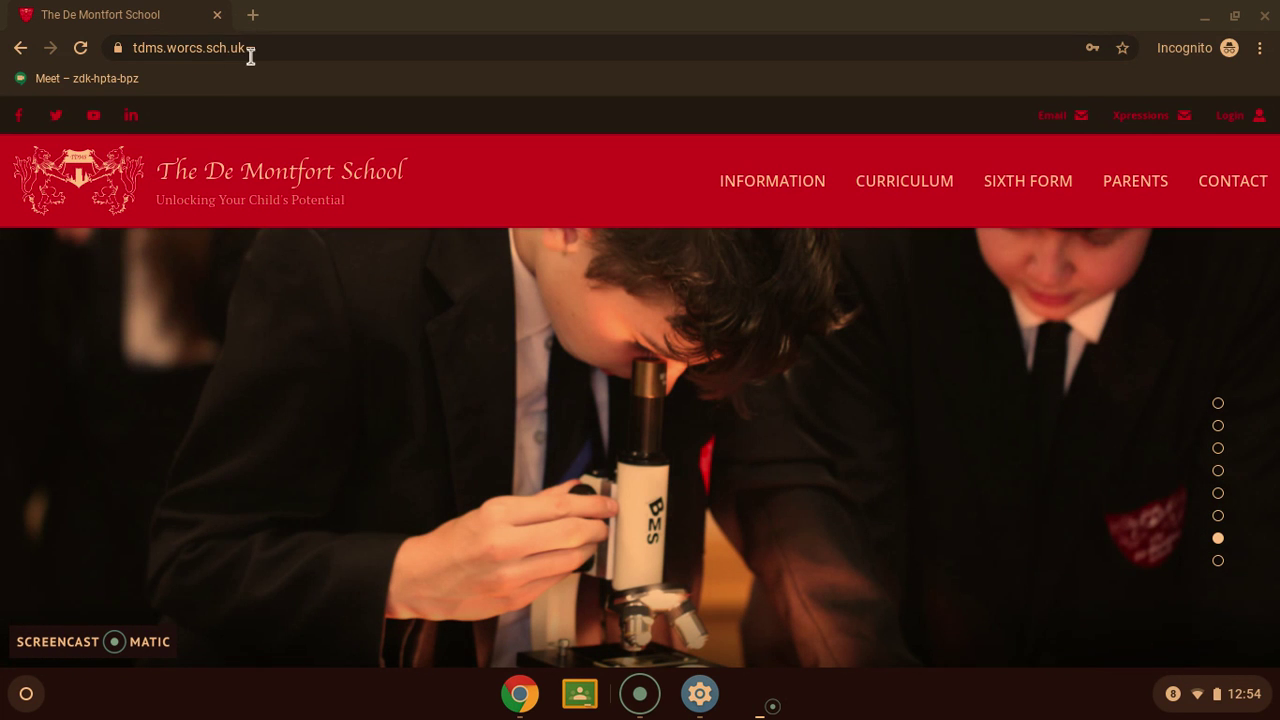
# Search the web for 'google classroom' from the address bar
pyautogui.click(250, 50)
pyautogui.press('BackSpace')
pyautogui.write('goog')
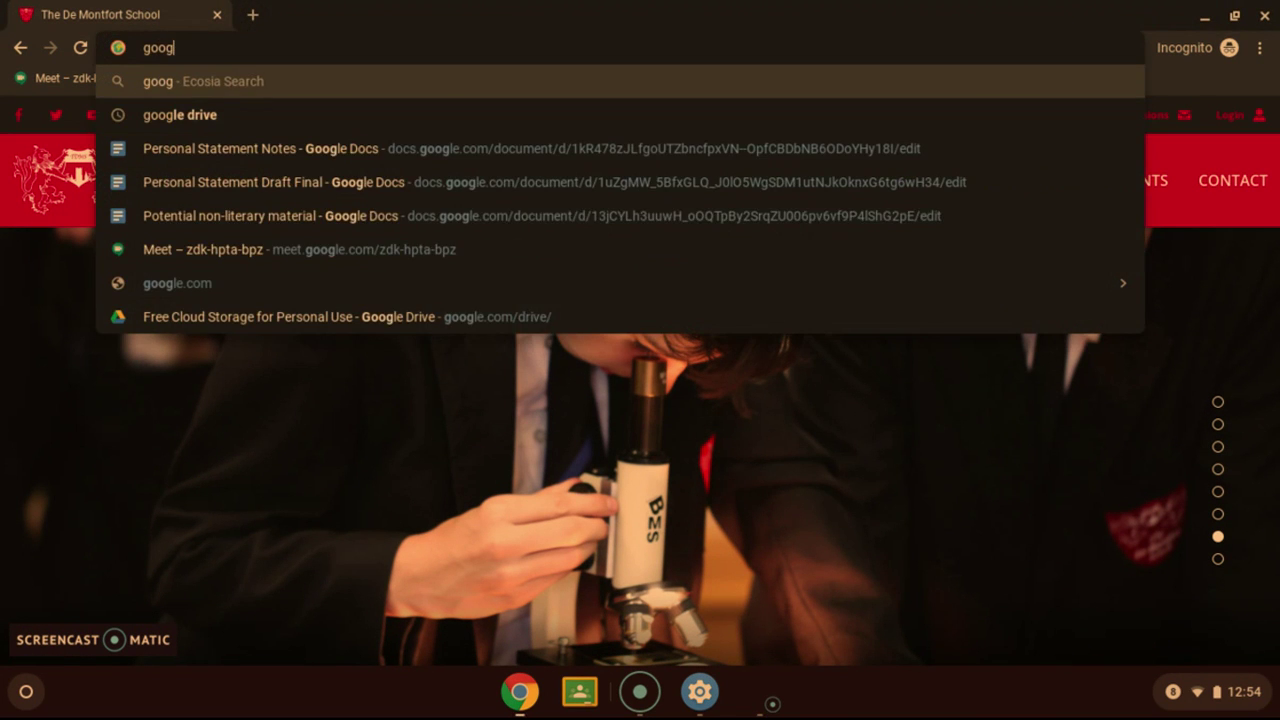
pyautogui.write('le classroom')
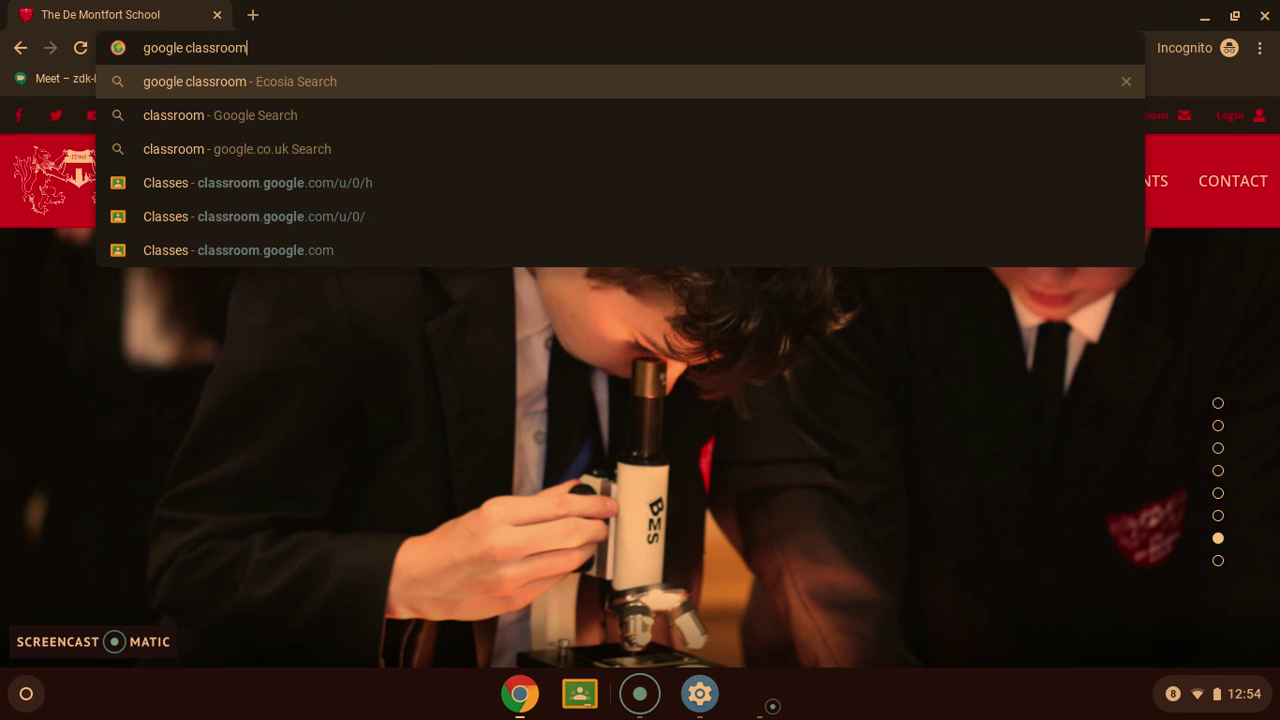
pyautogui.press('Return')
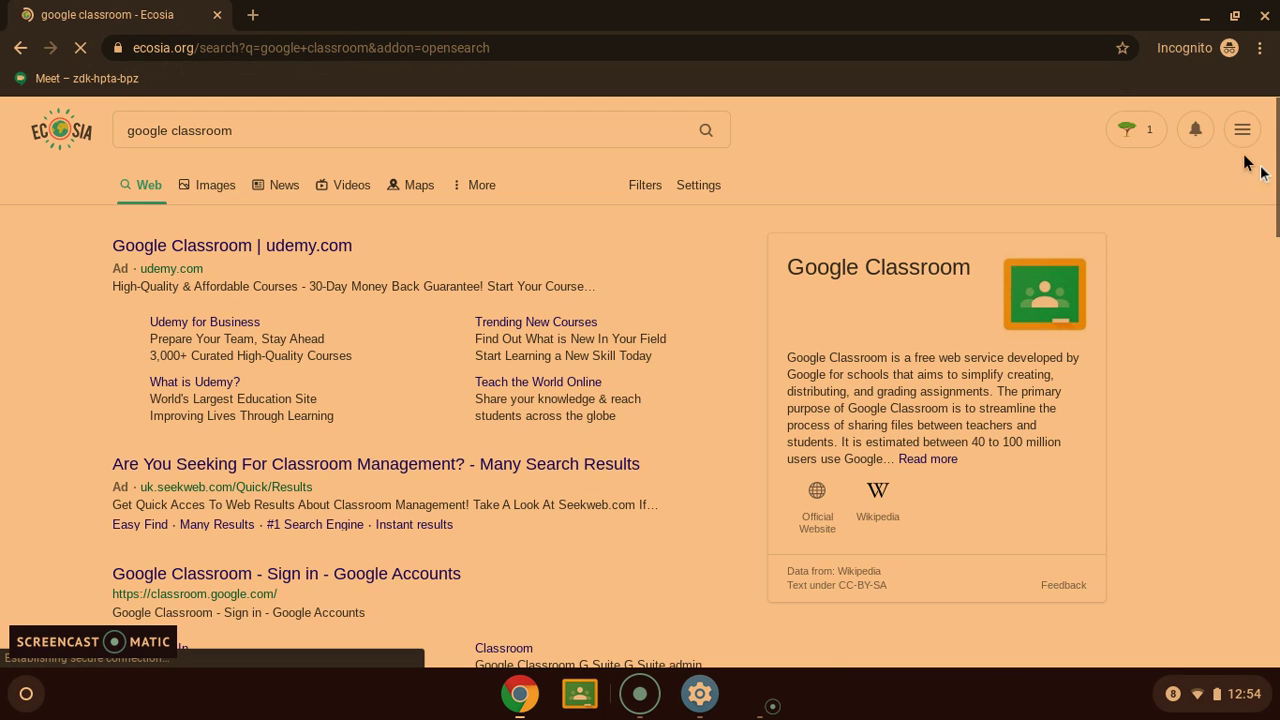
# Open the Google Classroom product page and go to Classroom in a new tab
pyautogui.scroll(-3, 1277, 170)
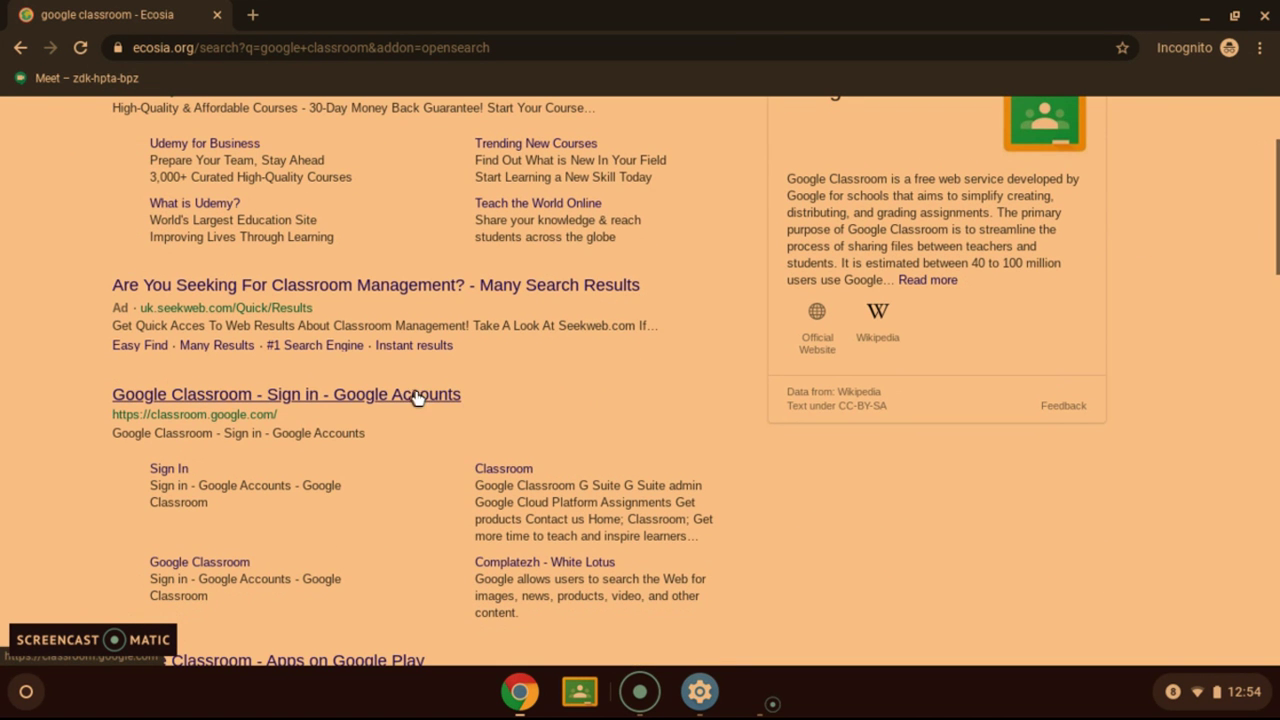
pyautogui.click(388, 397)
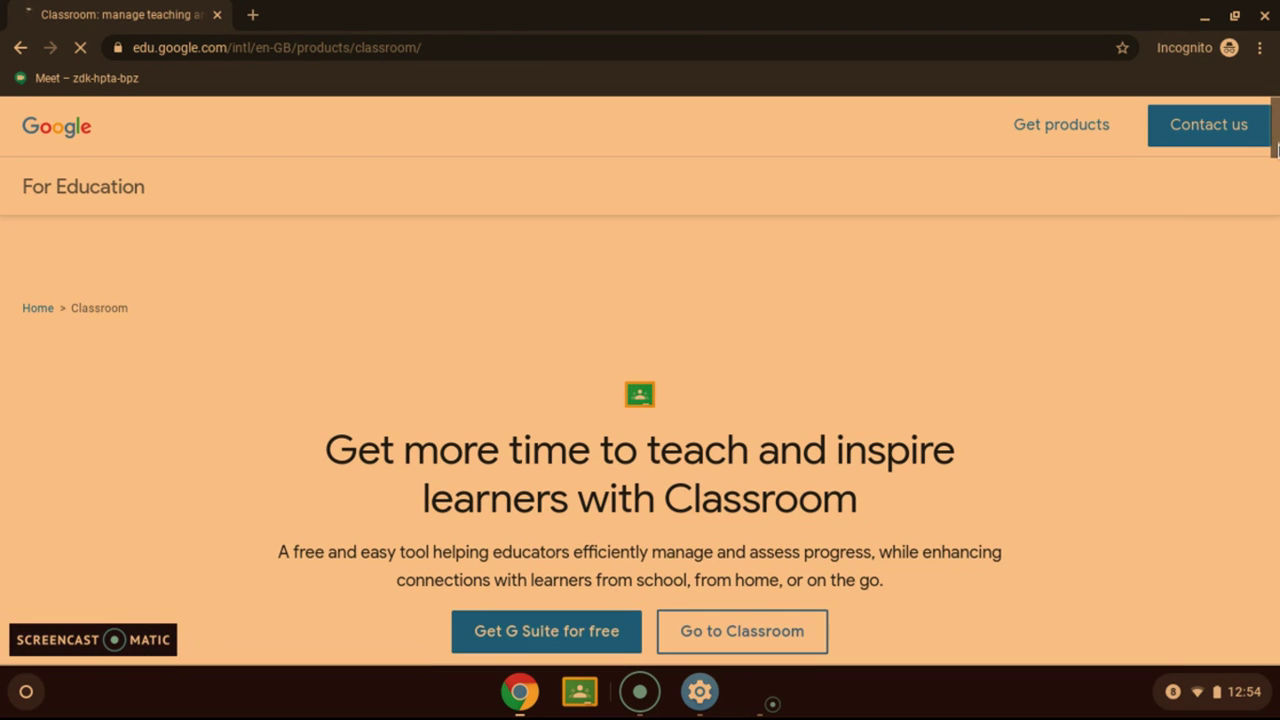
pyautogui.scroll(-3, 1277, 150)
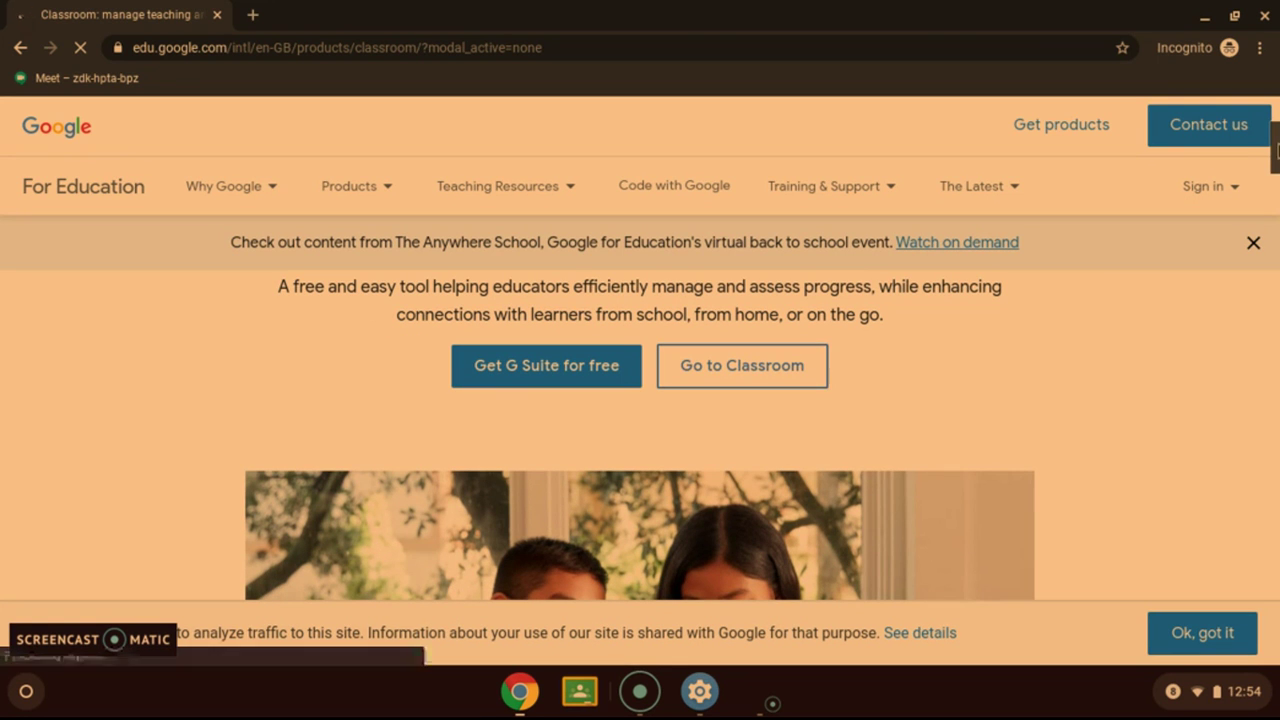
pyautogui.click(718, 377)
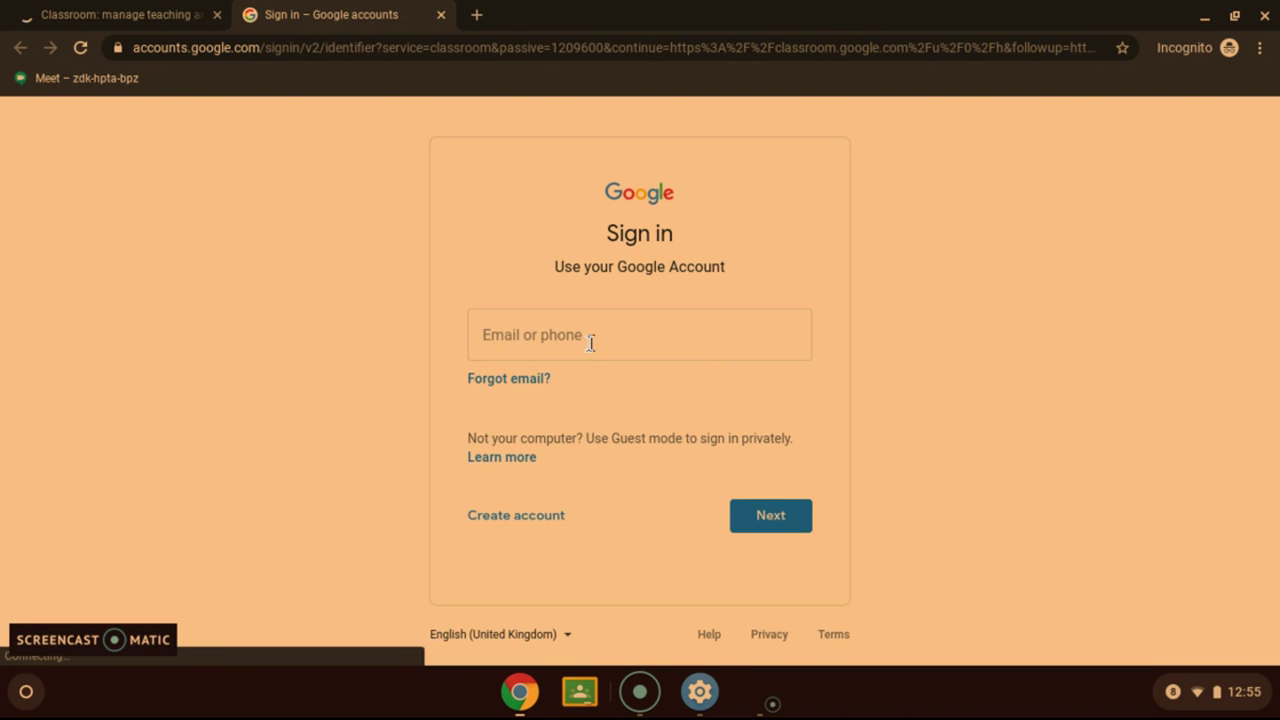
# Sign in to Google Accounts with the school account's e-mail address and password
pyautogui.click(575, 340)
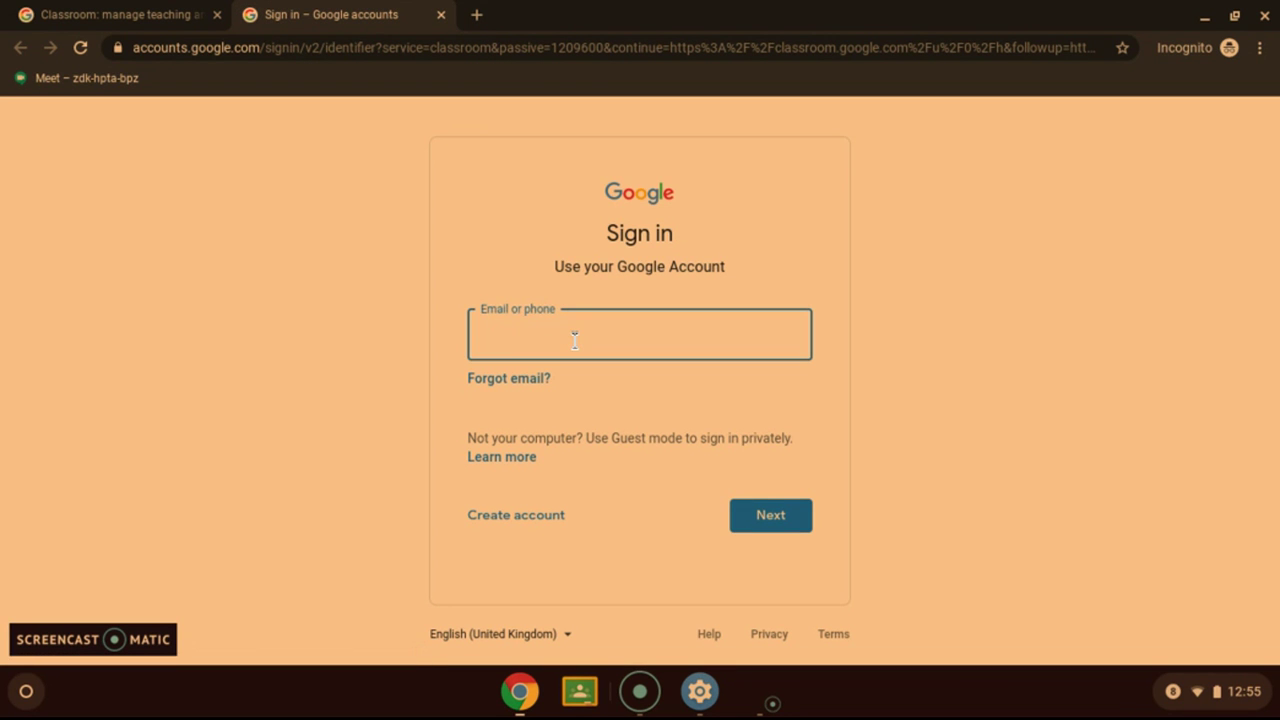
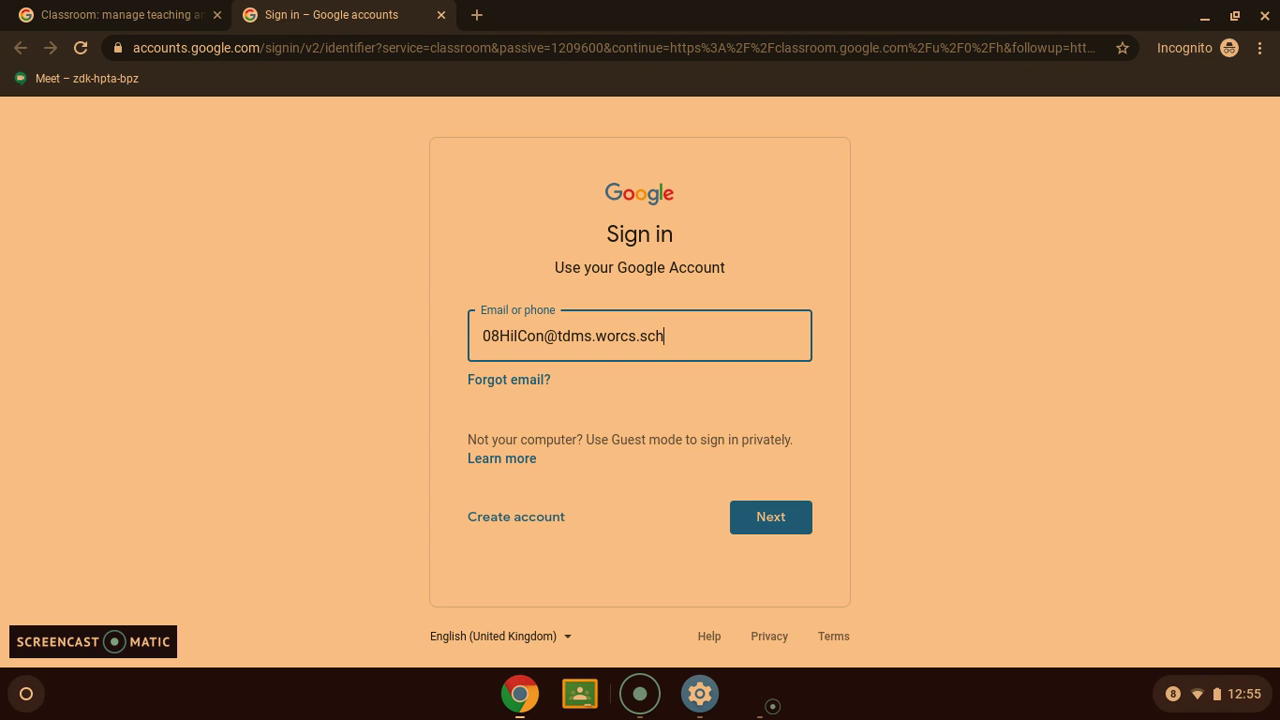
pyautogui.press('Return')
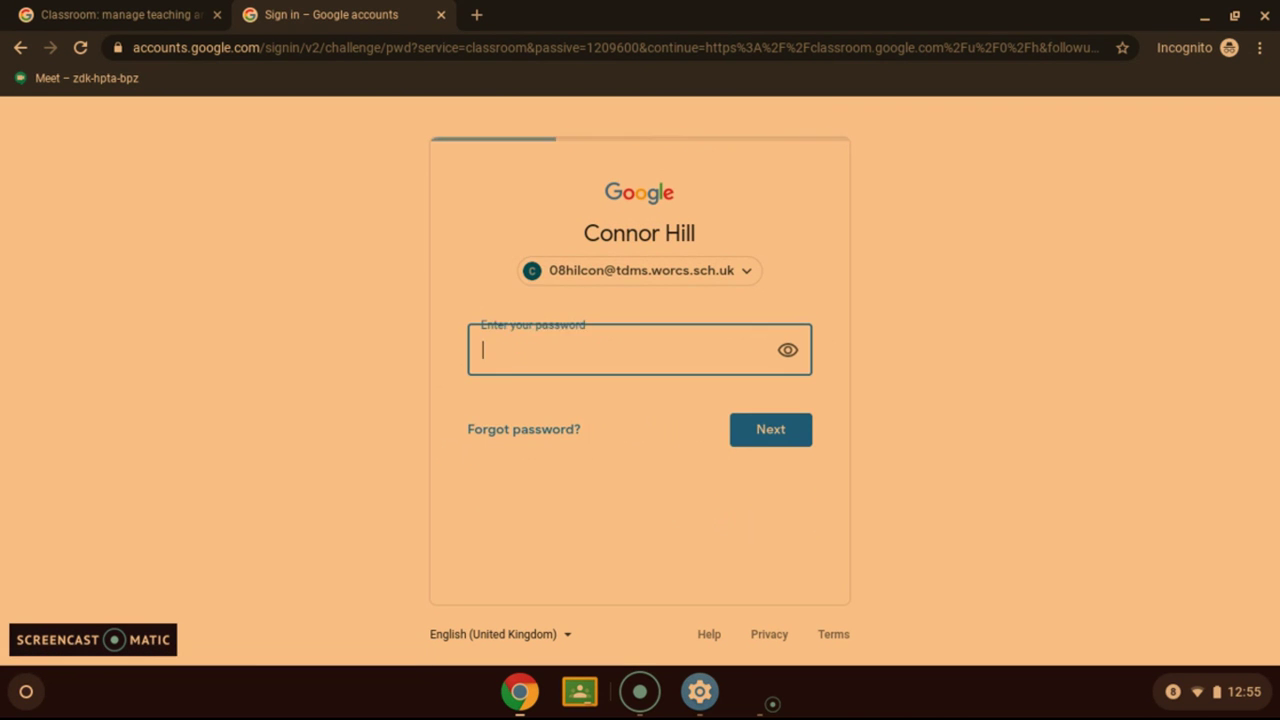
pyautogui.write('•••')
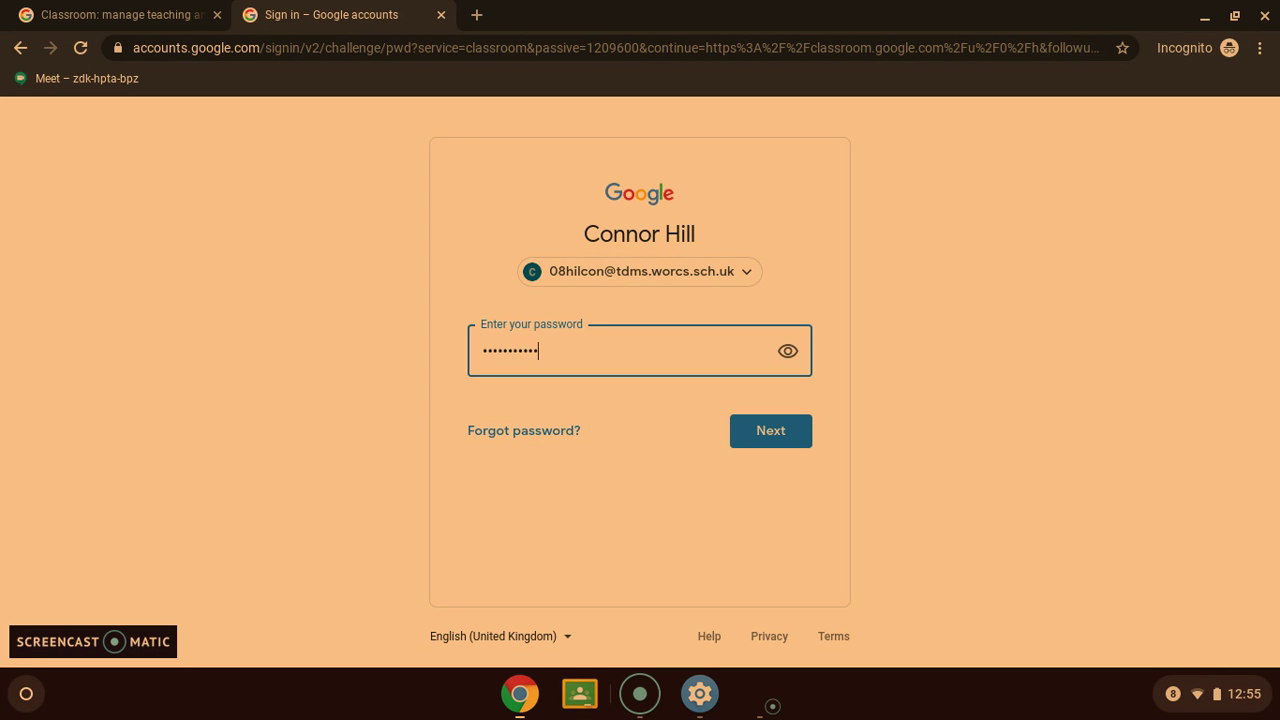
pyautogui.press('Return')
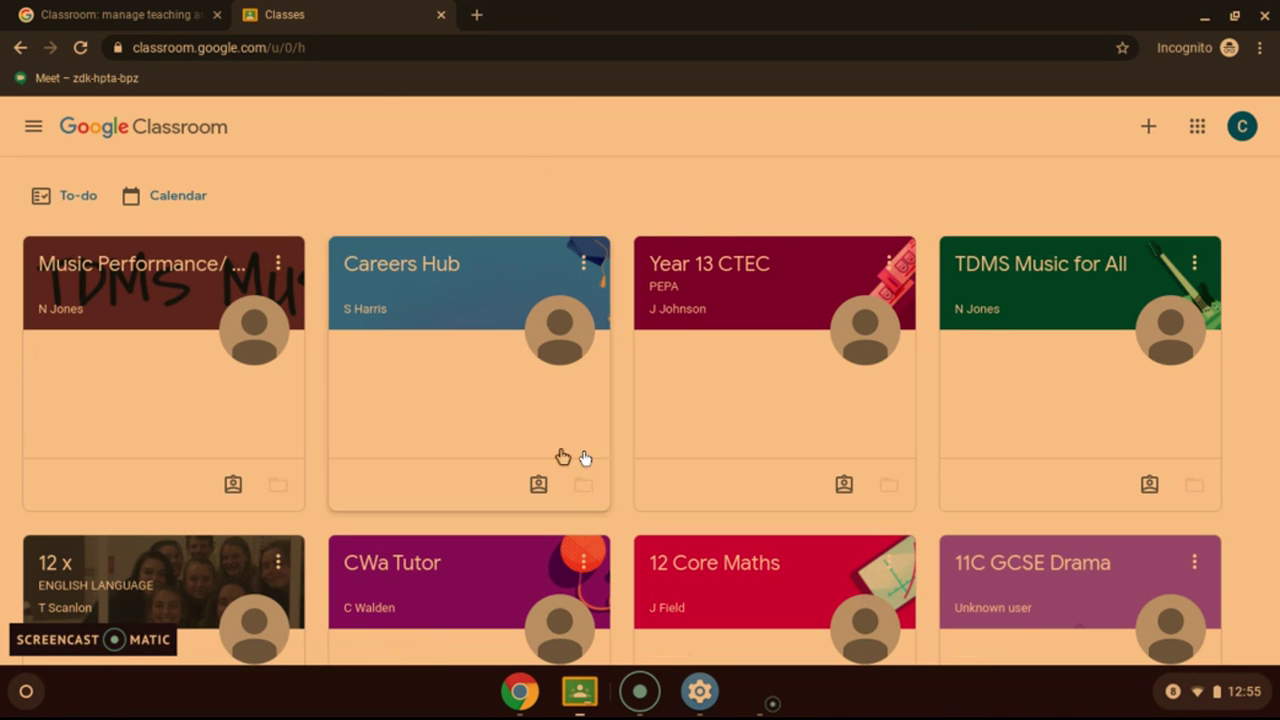
# Join a class with the teacher's class code, opening the TDMS Core PE stream
pyautogui.click(1151, 128)
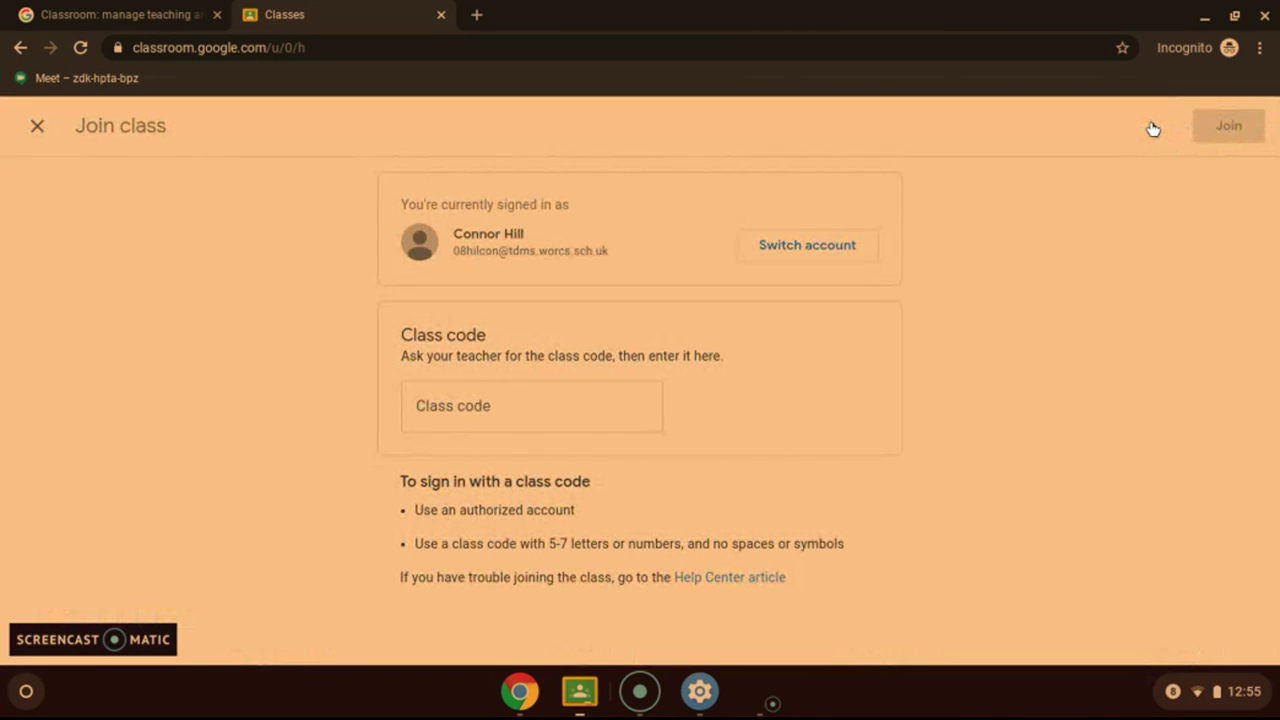
pyautogui.click(517, 411)
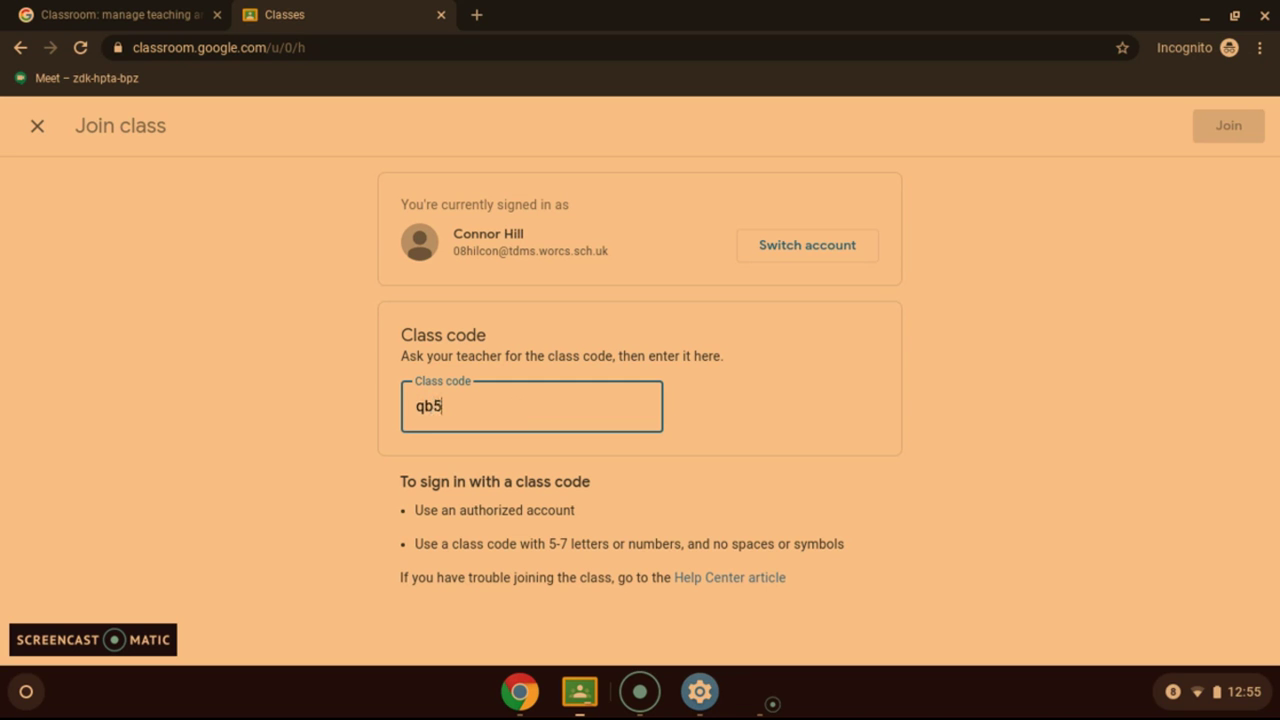
pyautogui.click(1238, 139)
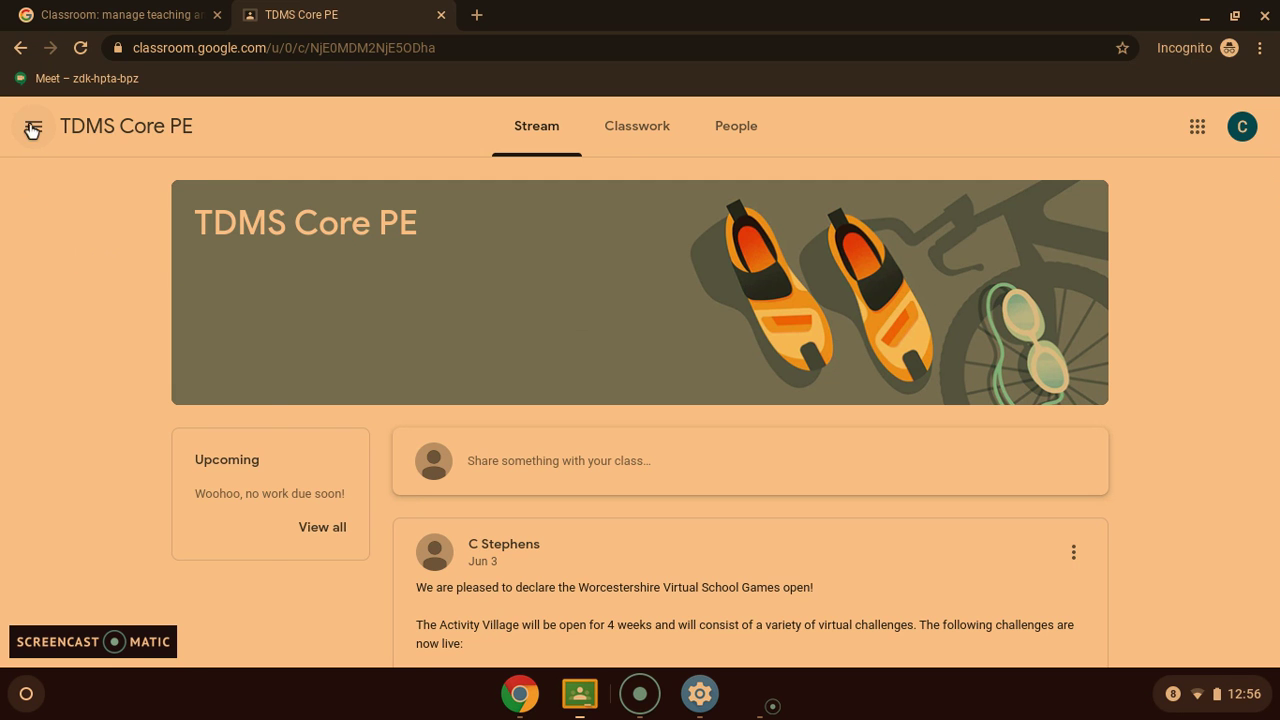
# Switch to the 12 x ENGLISH LANGUAGE class and scroll its stream to the Summer tasks post
pyautogui.click(32, 128)
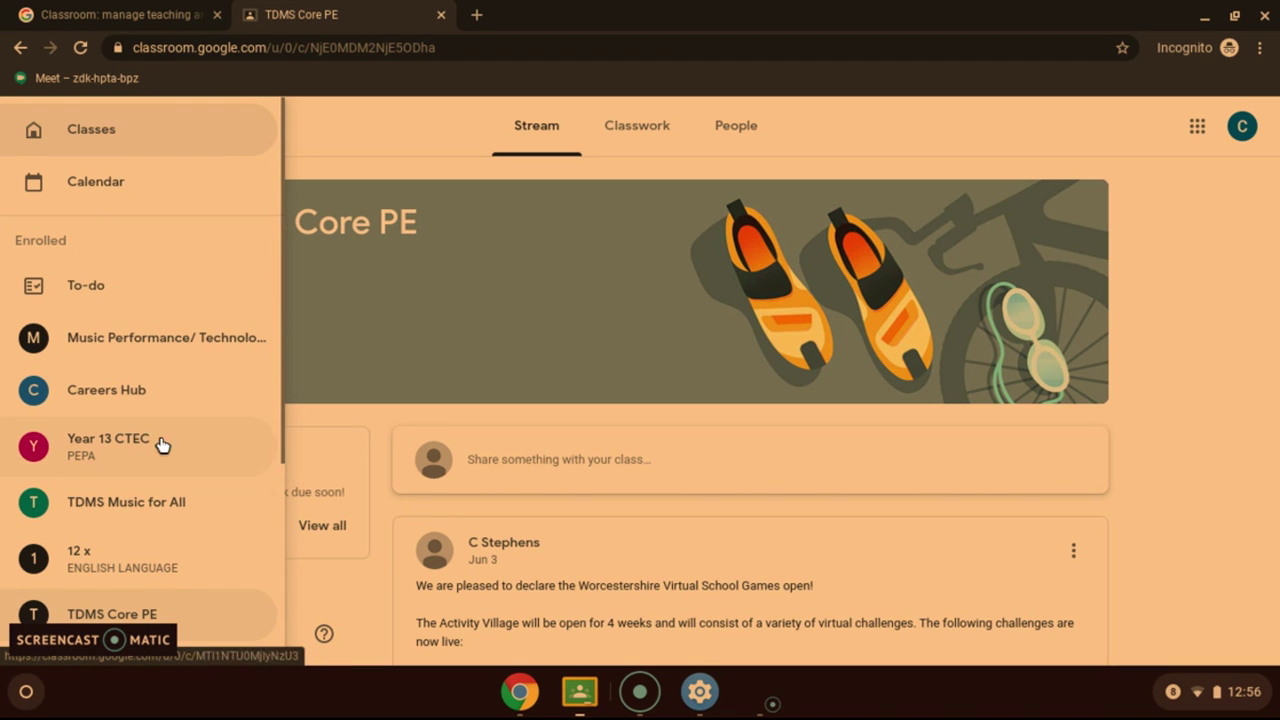
pyautogui.click(60, 585)
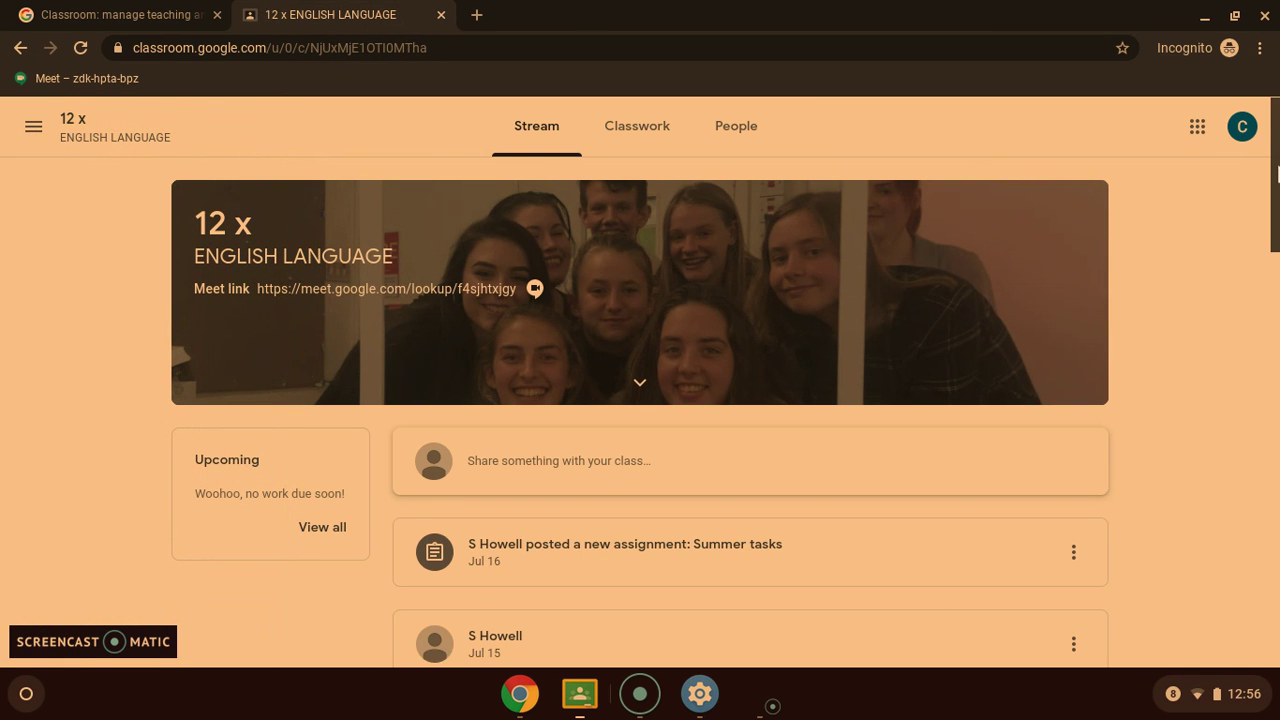
pyautogui.scroll(-4, 1077, 285)
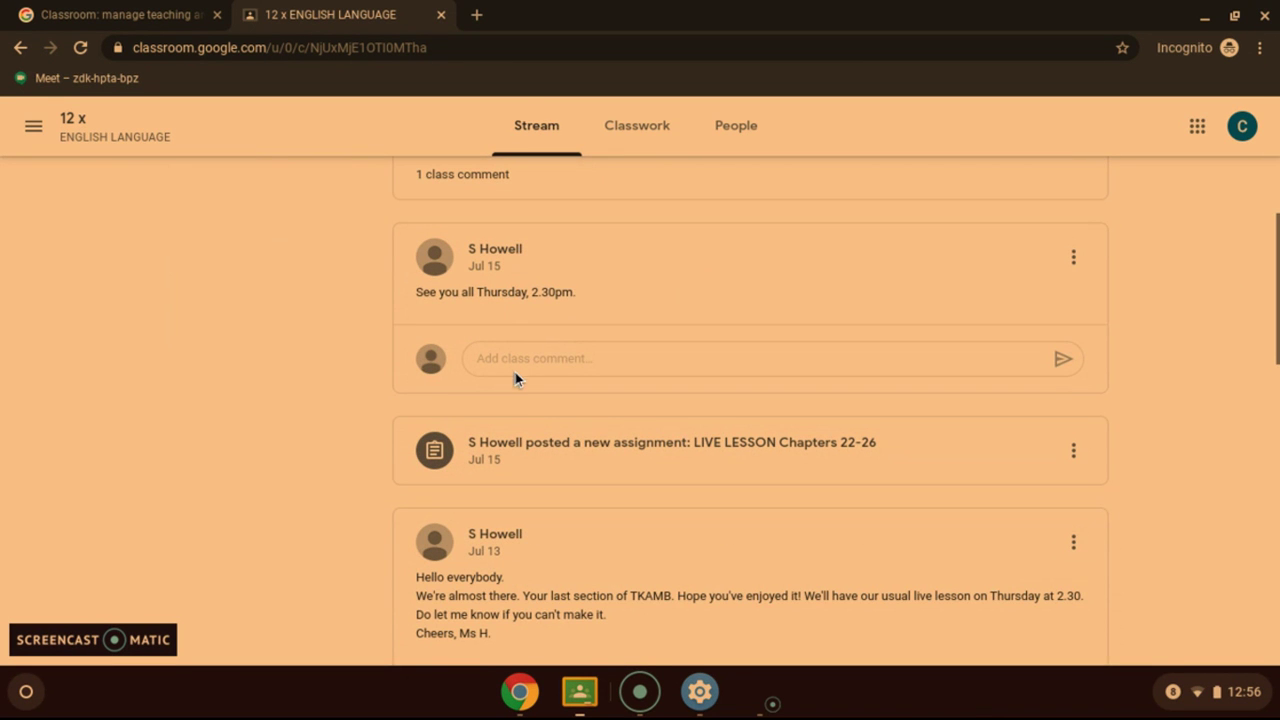
pyautogui.click(546, 356)
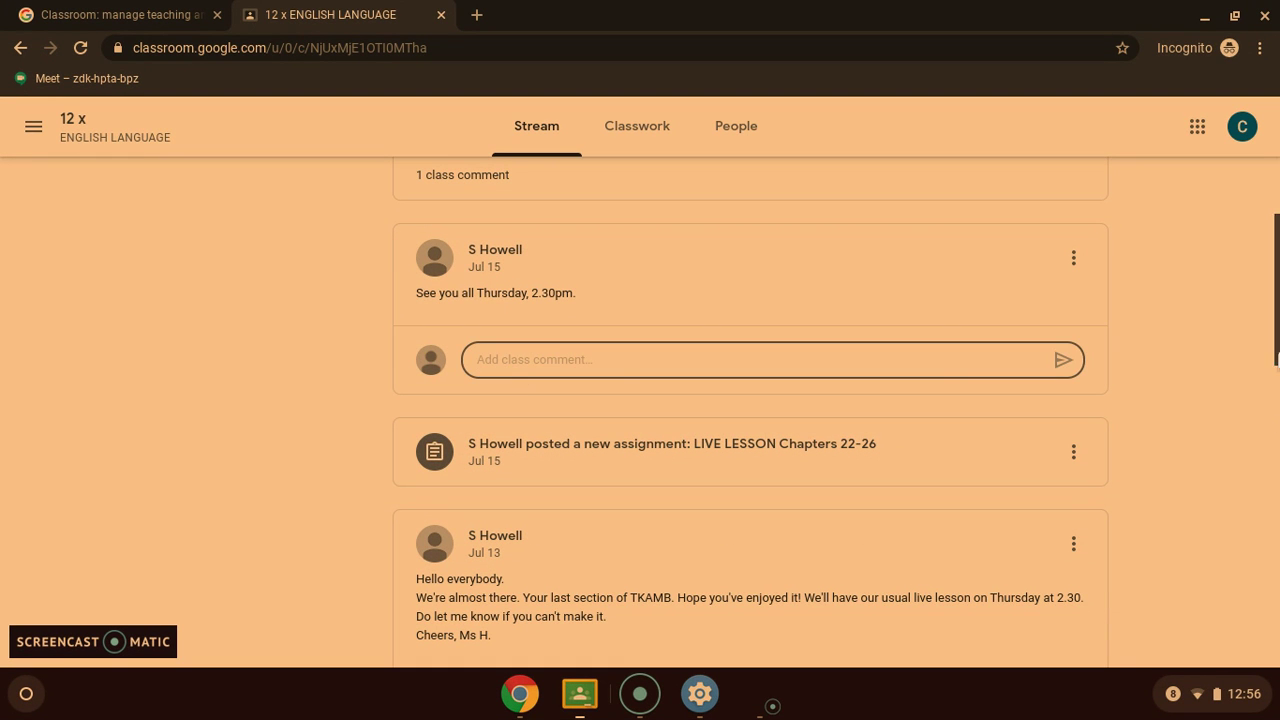
pyautogui.scroll(3, 702, 397)
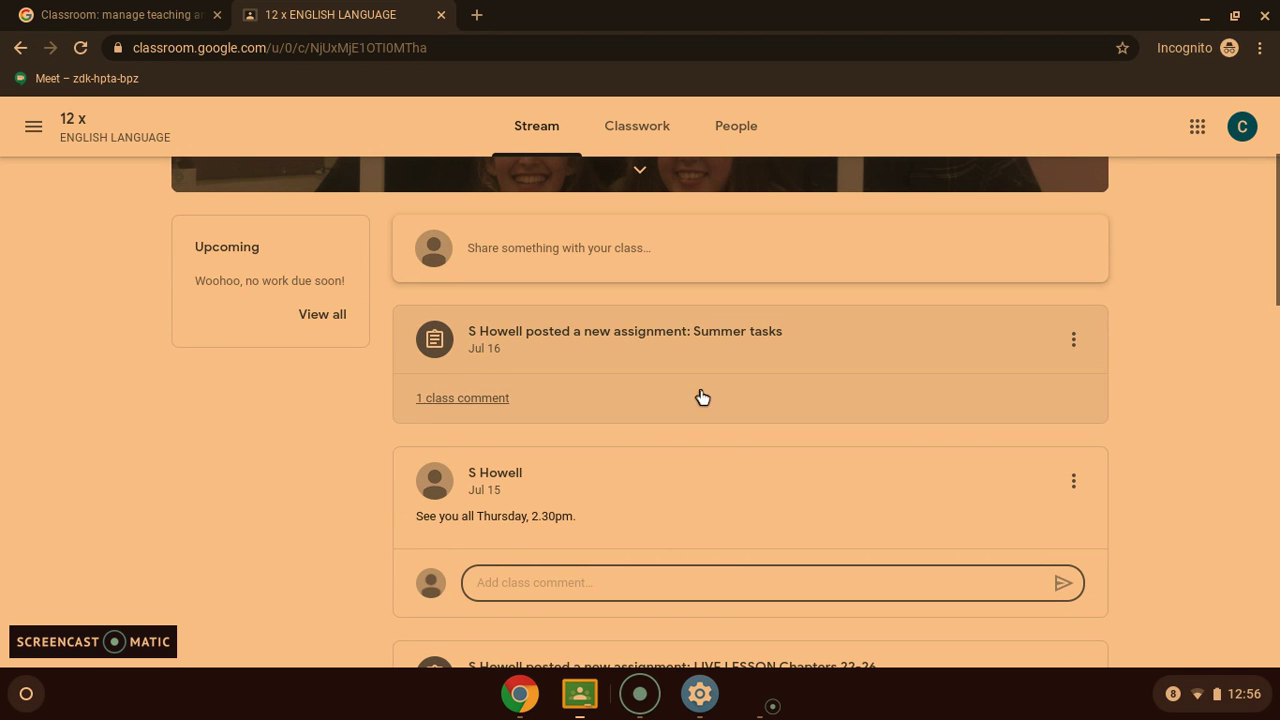
# Open the Summer tasks assignment and bring up its Add or create menu in Your work
pyautogui.click(653, 338)
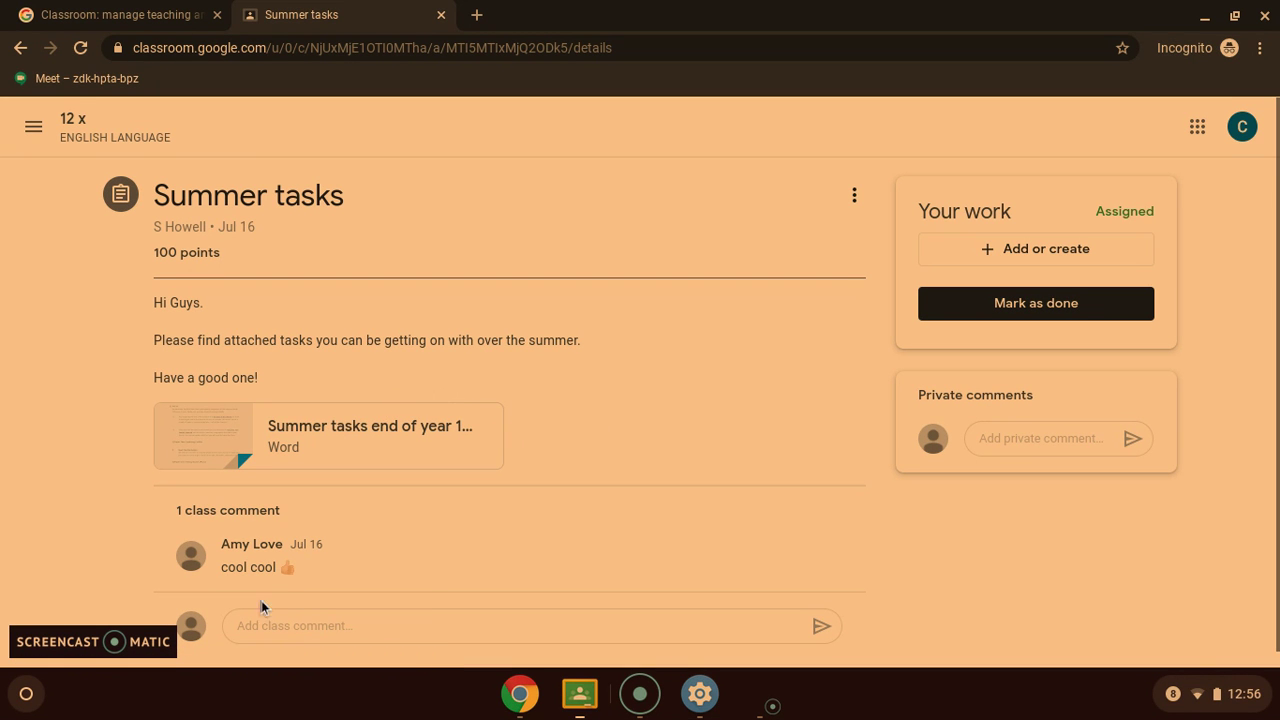
pyautogui.click(284, 617)
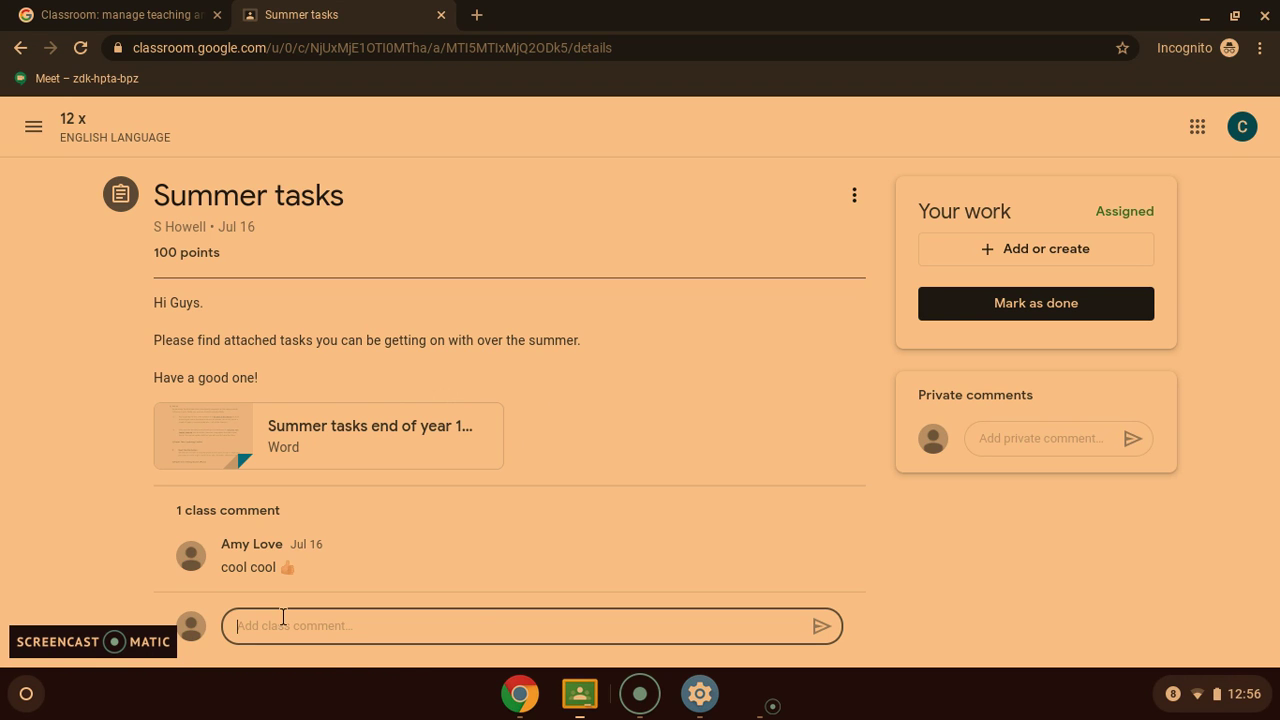
pyautogui.click(997, 437)
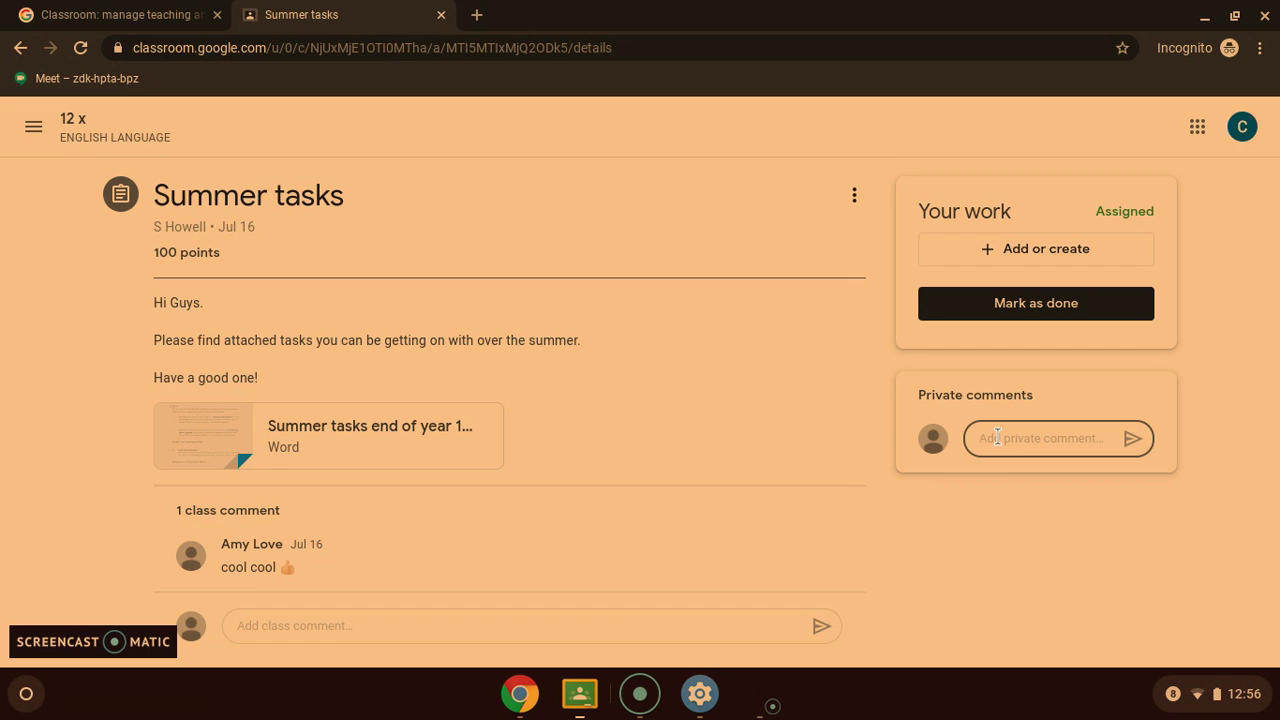
pyautogui.click(1008, 254)
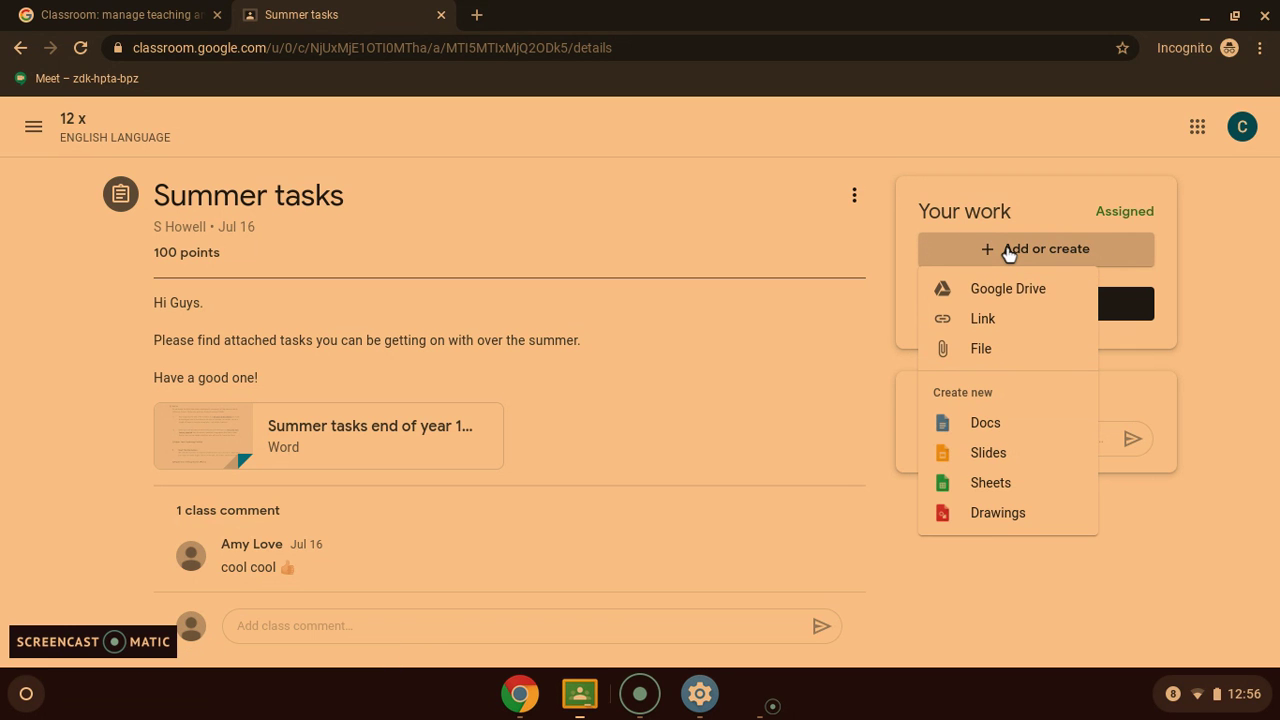
# Upload 'Screenshot 2020-07-17 at 14.07.00.png' from Downloads to the Summer tasks work
pyautogui.click(980, 352)
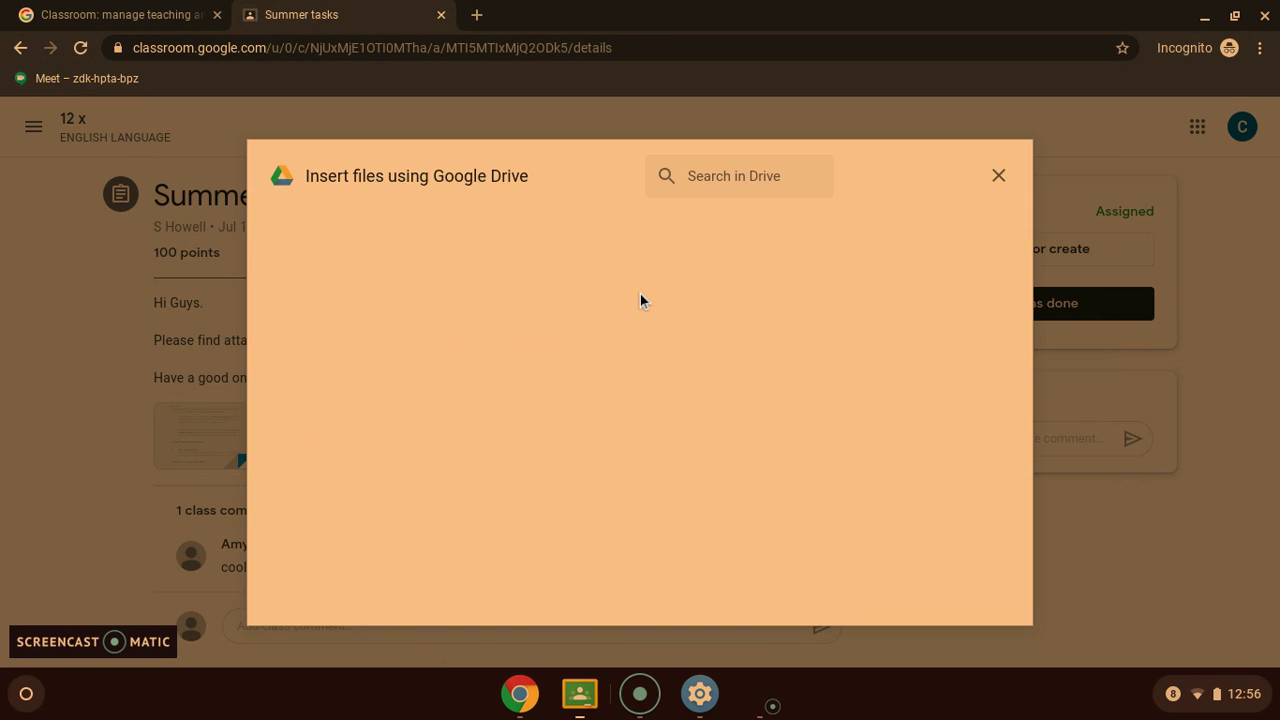
pyautogui.click(410, 232)
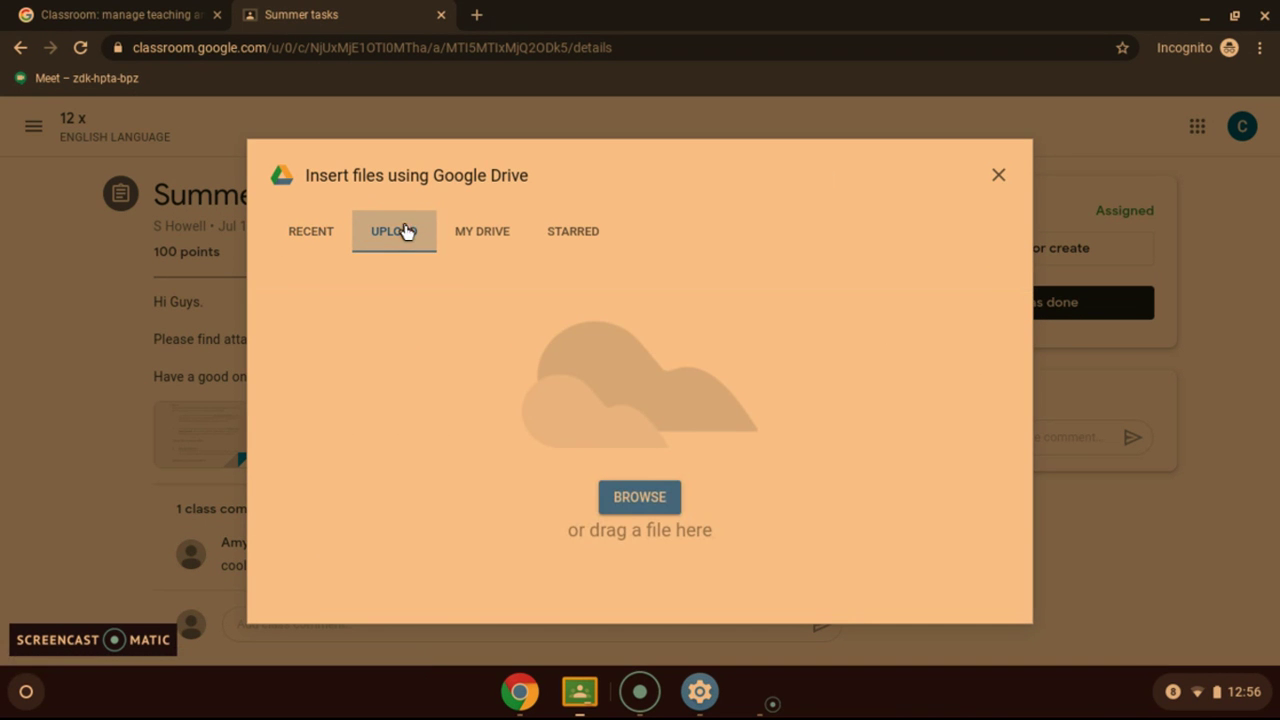
pyautogui.click(639, 497)
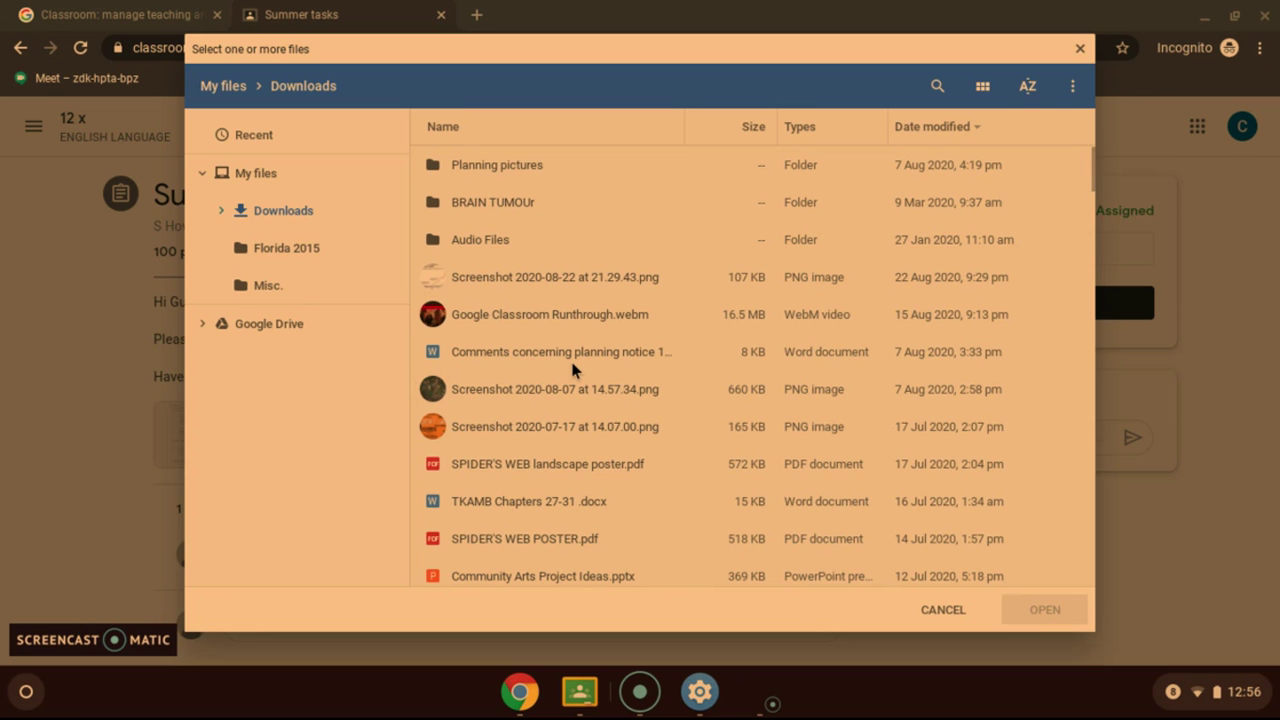
pyautogui.click(480, 426)
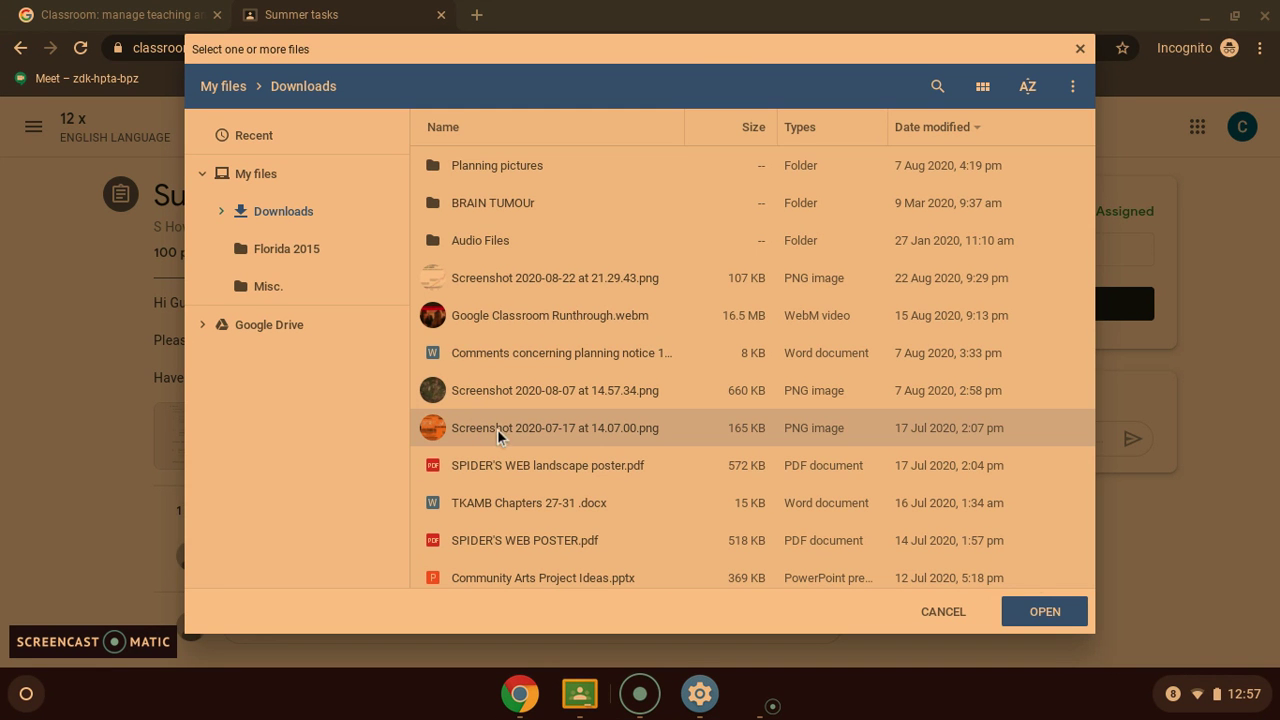
pyautogui.click(1045, 612)
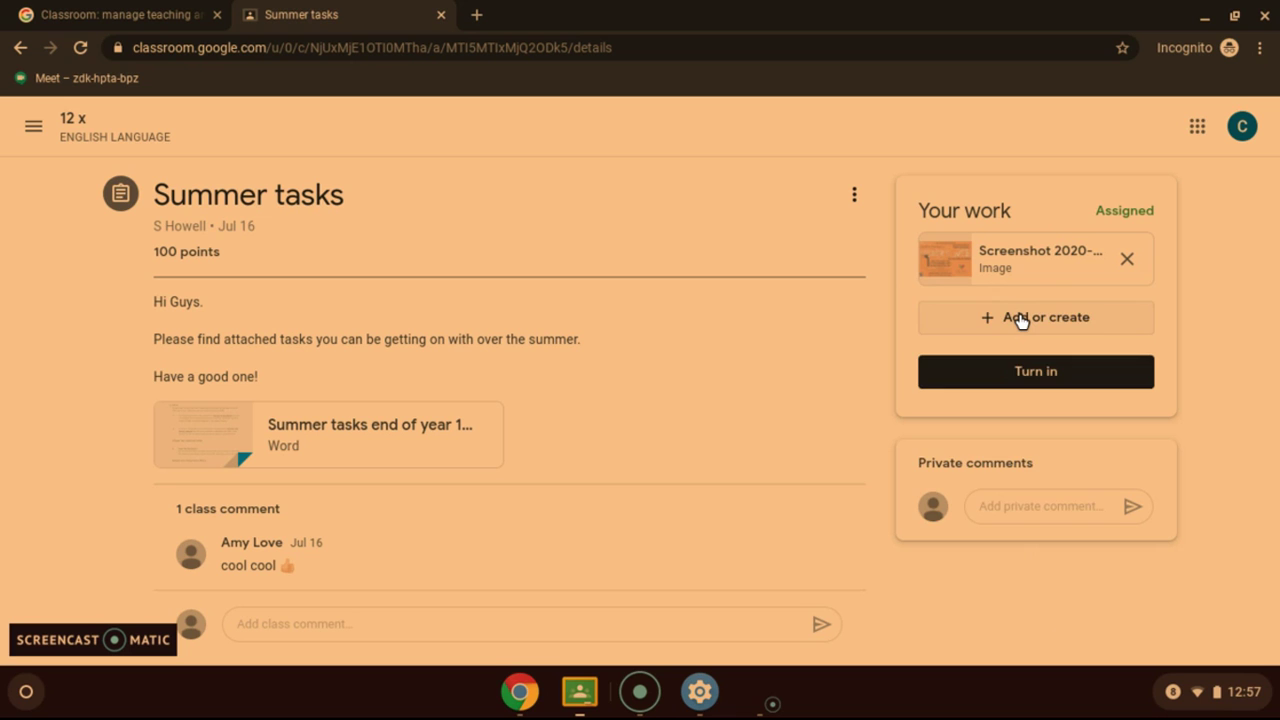
# Create a new Google Doc under Create new and open it in its own tab
pyautogui.click(1018, 318)
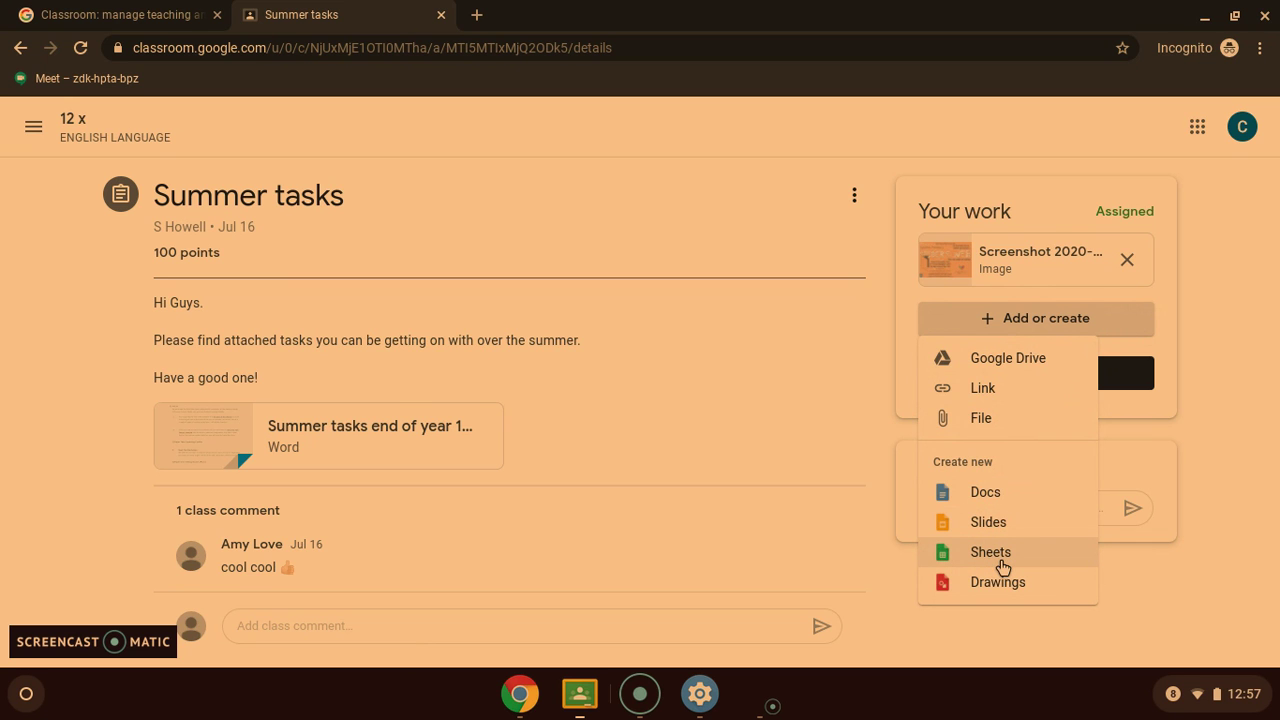
pyautogui.click(998, 497)
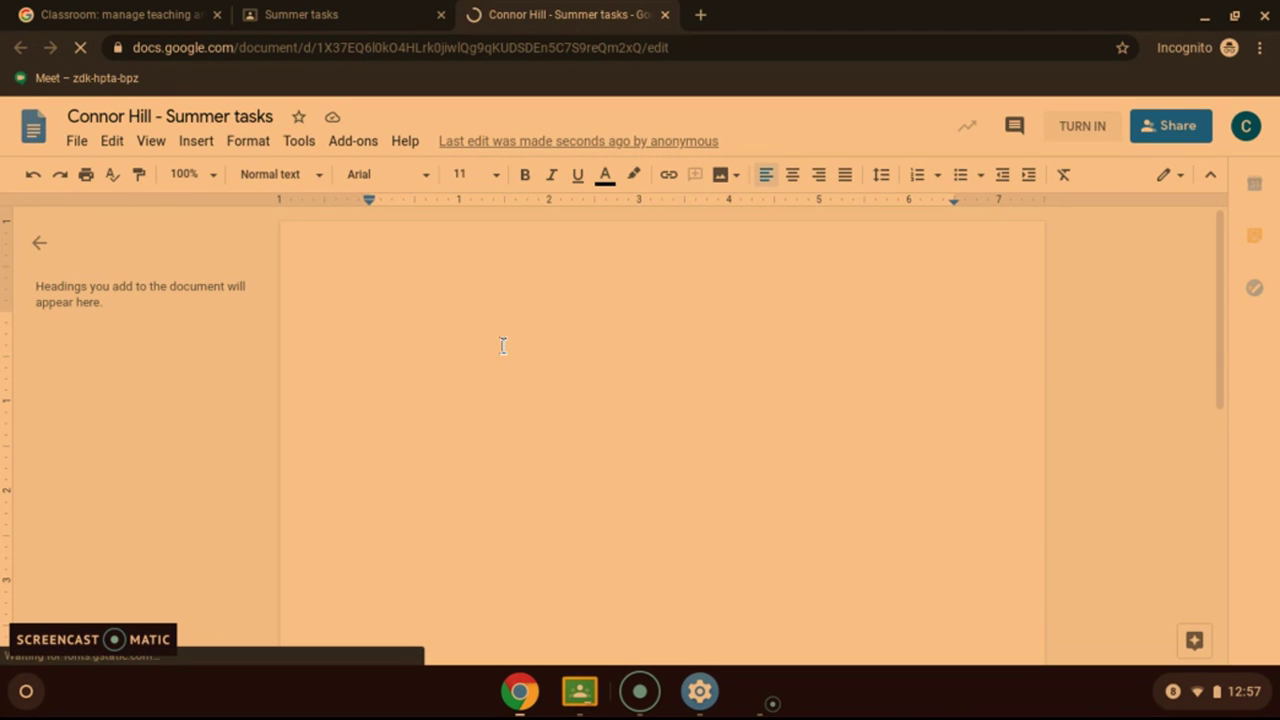
# Retitle the Doc to end in 'Example', write 'Hello there', and return to Summer tasks
pyautogui.click(283, 116)
pyautogui.press('BackSpace')
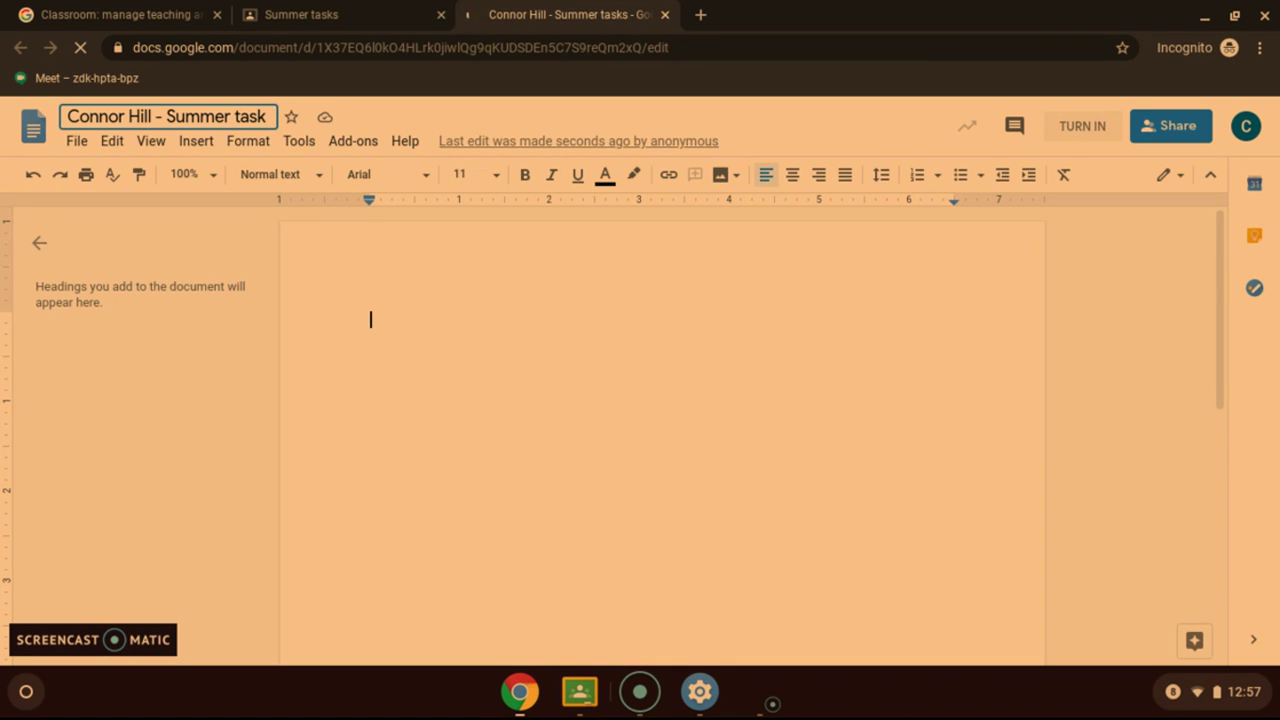
pyautogui.press('BackSpace')
pyautogui.press('BackSpace')
pyautogui.press('BackSpace')
pyautogui.press('BackSpace')
pyautogui.press('BackSpace')
pyautogui.press('BackSpace')
pyautogui.press('BackSpace')
pyautogui.press('BackSpace')
pyautogui.press('BackSpace')
pyautogui.press('BackSpace')
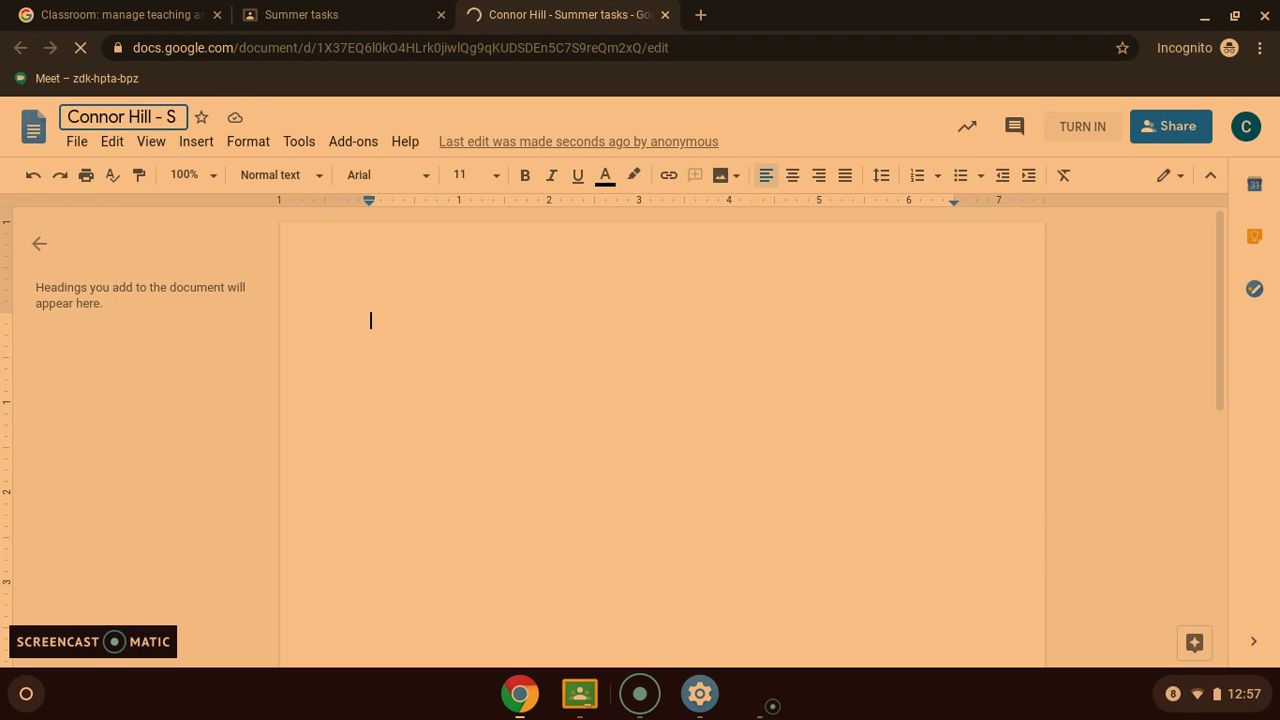
pyautogui.press('BackSpace')
pyautogui.write('E')
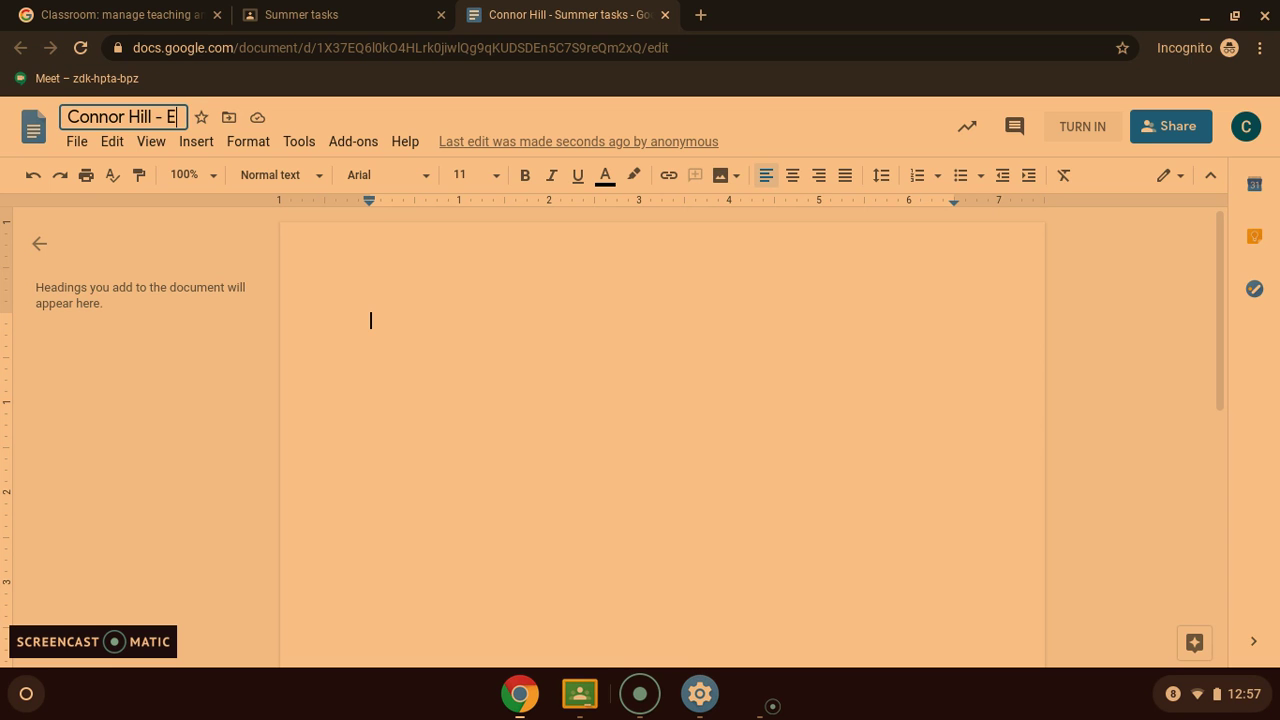
pyautogui.write('xample')
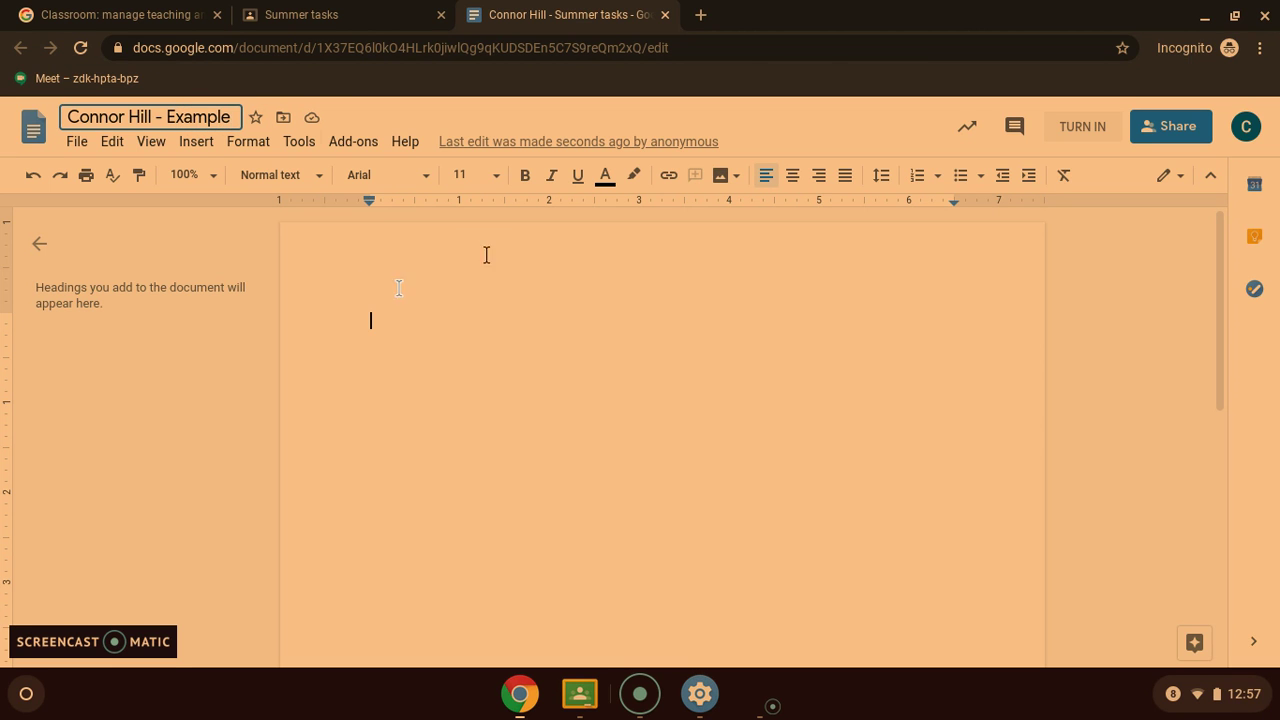
pyautogui.click(370, 316)
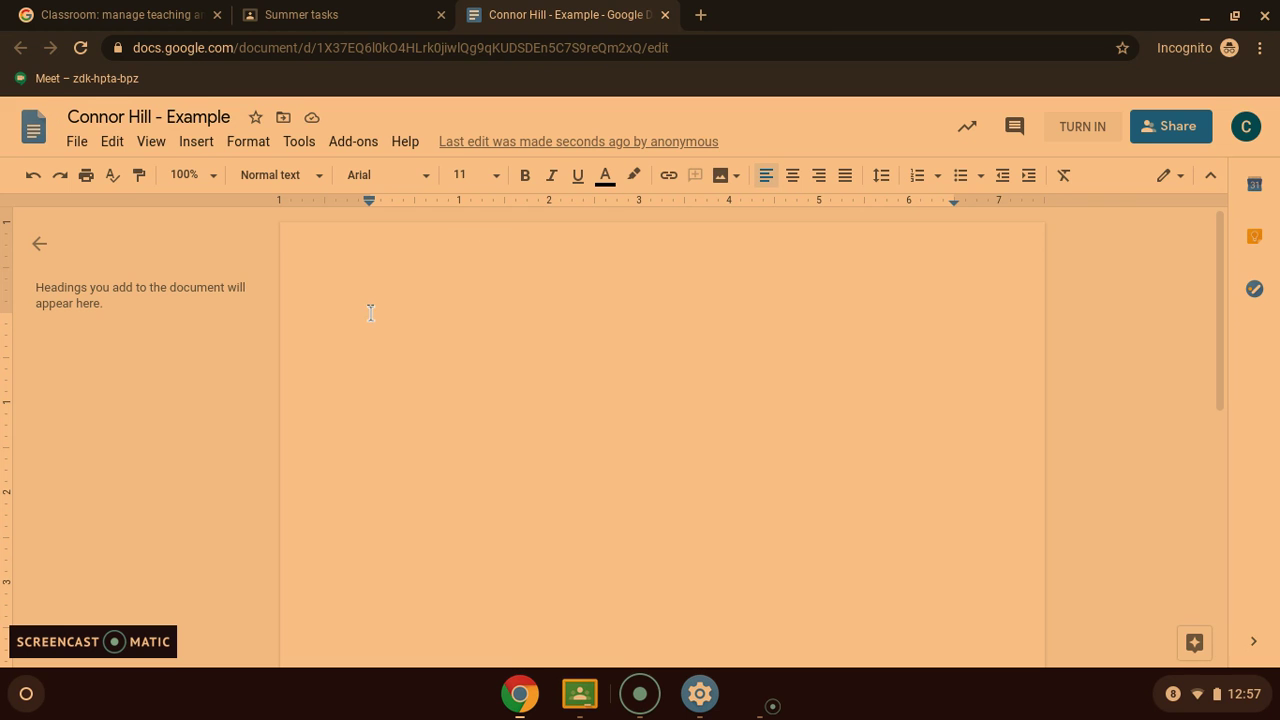
pyautogui.write('Hello th')
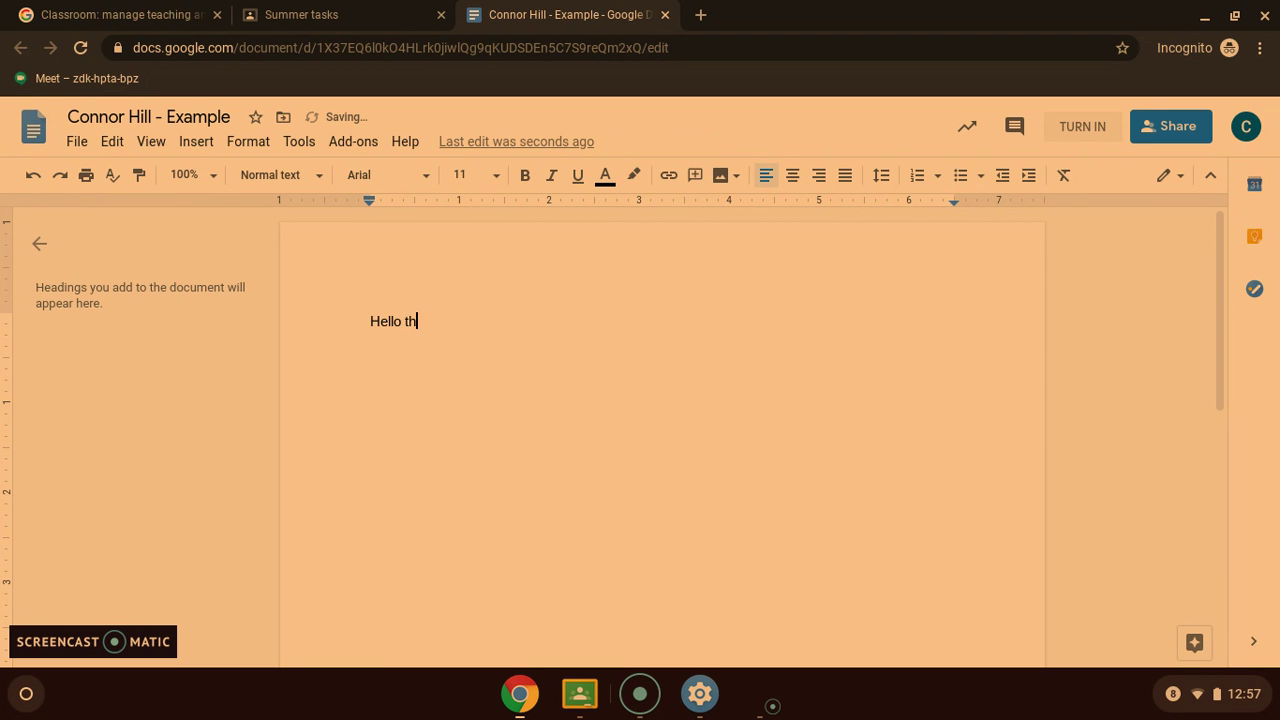
pyautogui.write('ere')
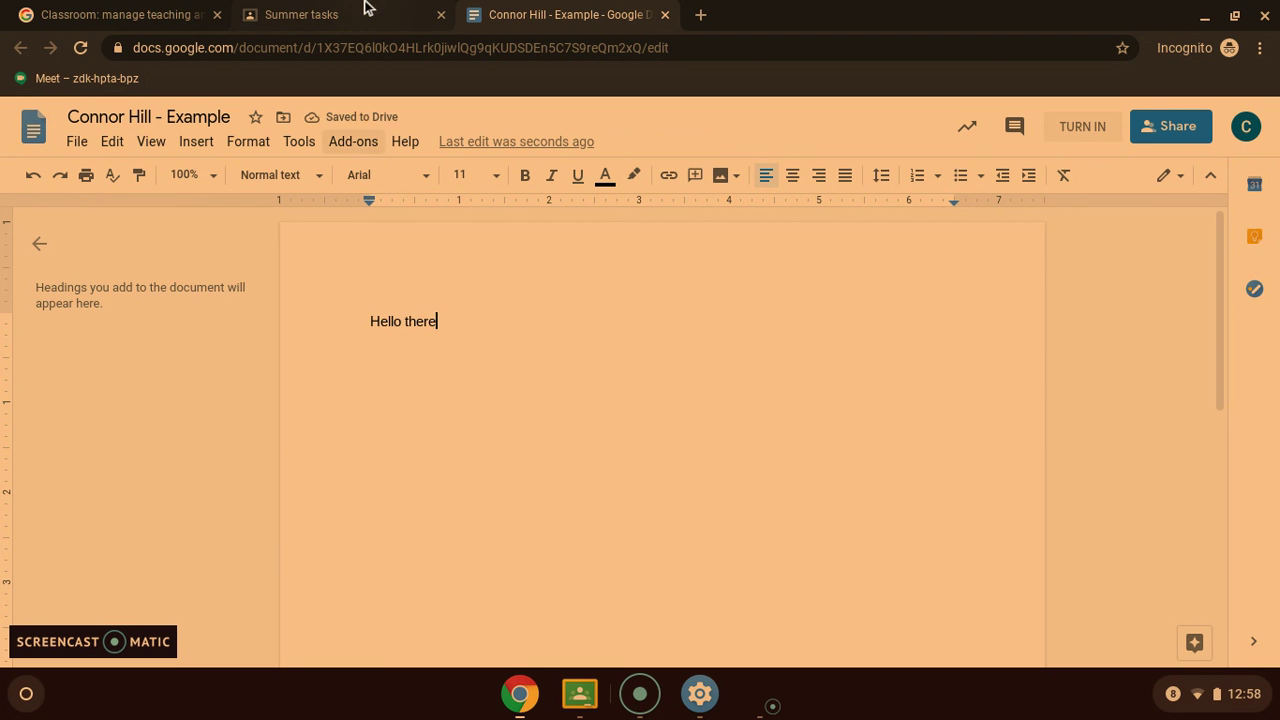
pyautogui.click(366, 12)
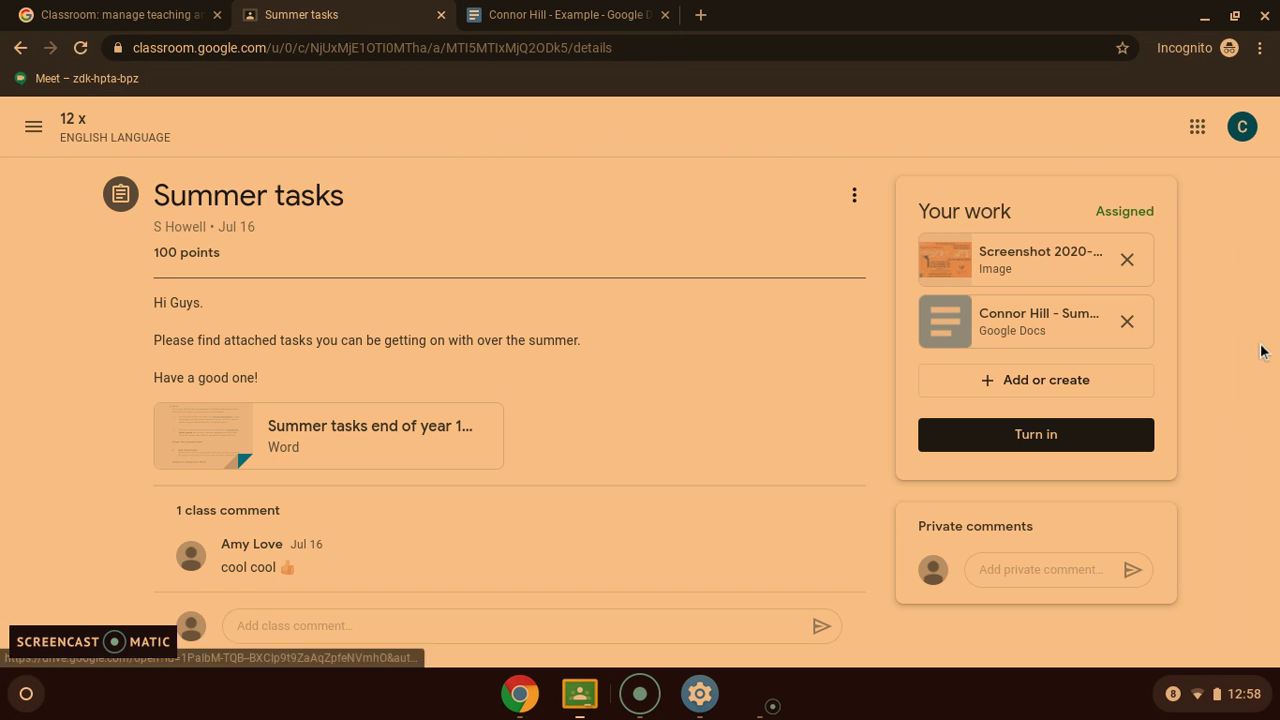
# Turn in then unsubmit the work, and remove the screenshot and Google Doc attachments
pyautogui.click(1066, 436)
pyautogui.click(783, 456)
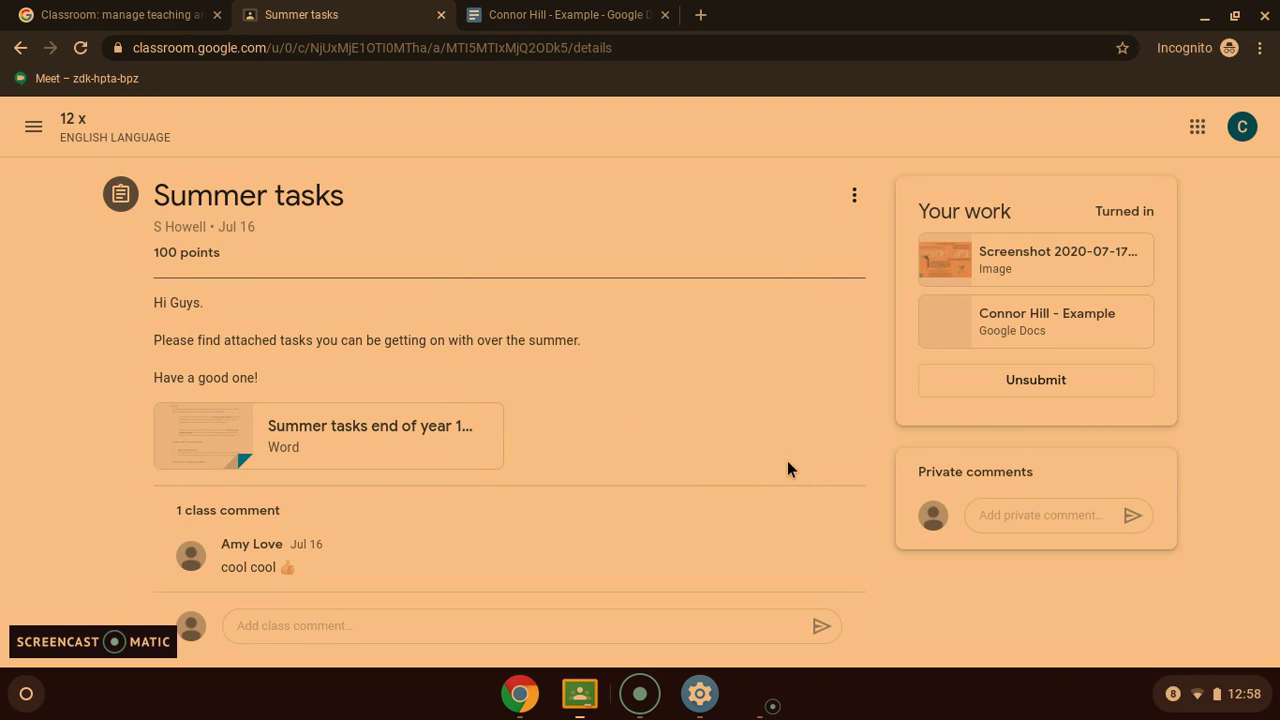
pyautogui.click(1064, 387)
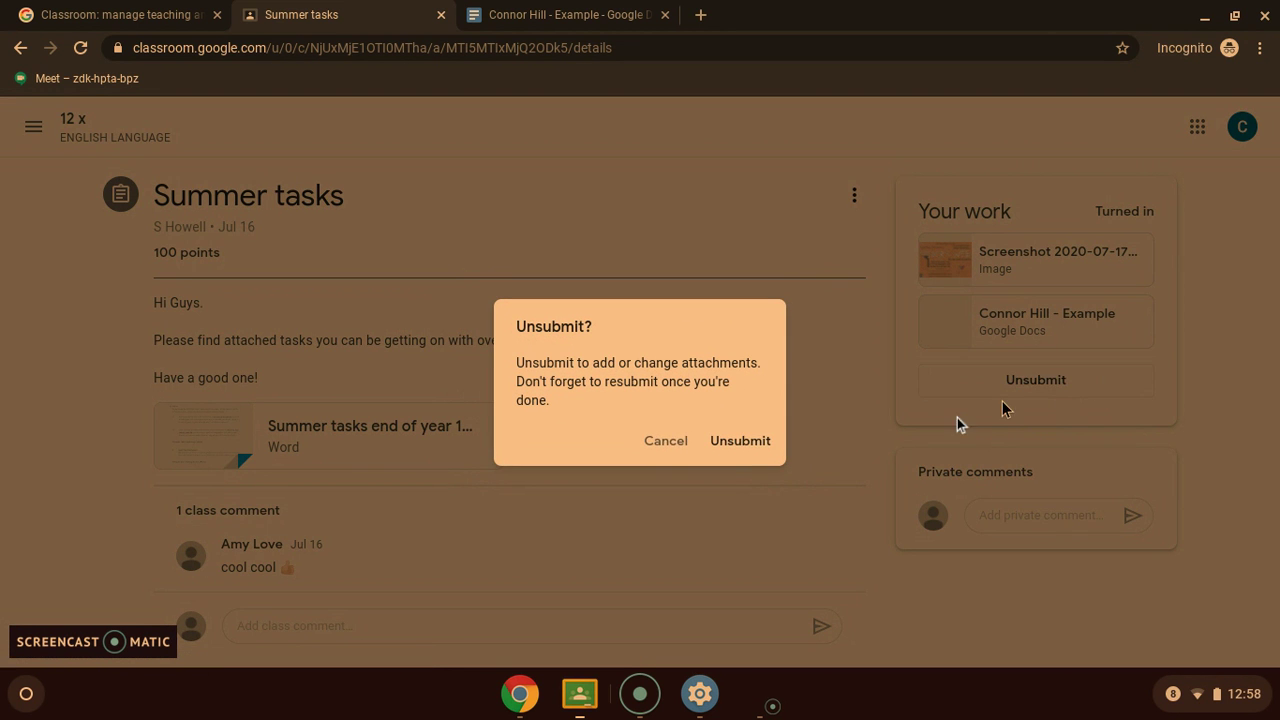
pyautogui.click(734, 445)
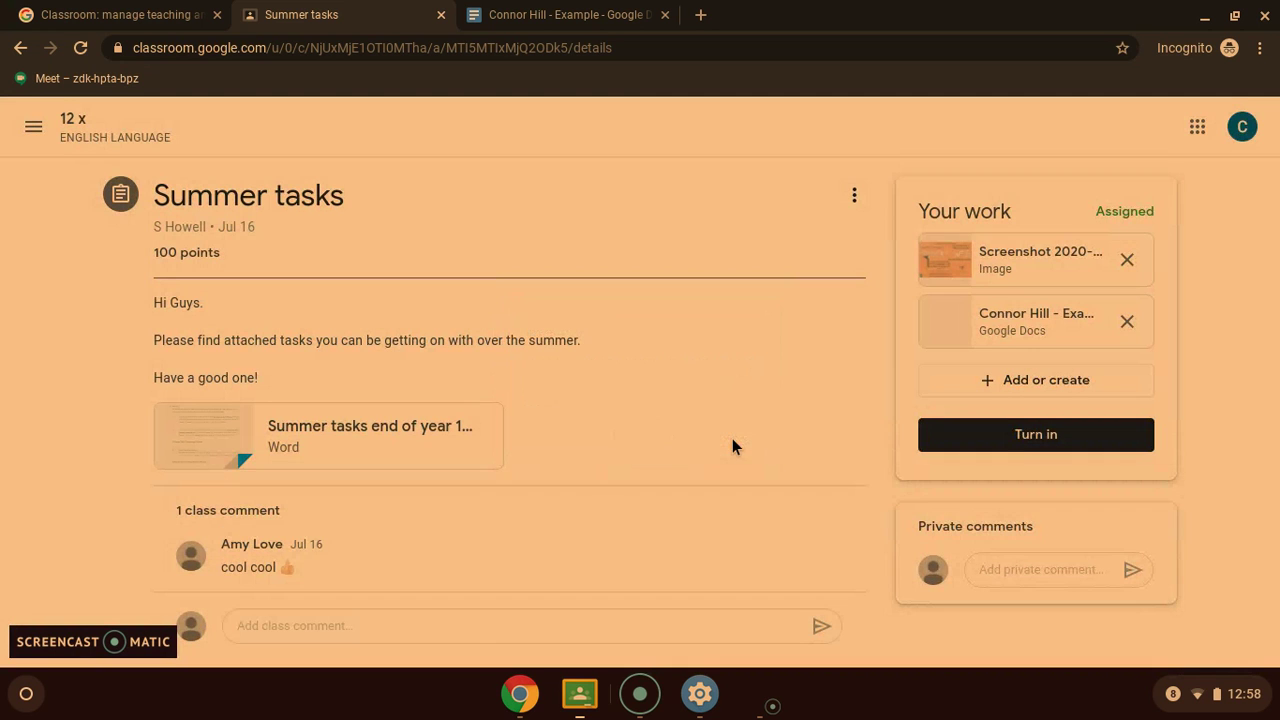
pyautogui.click(1127, 260)
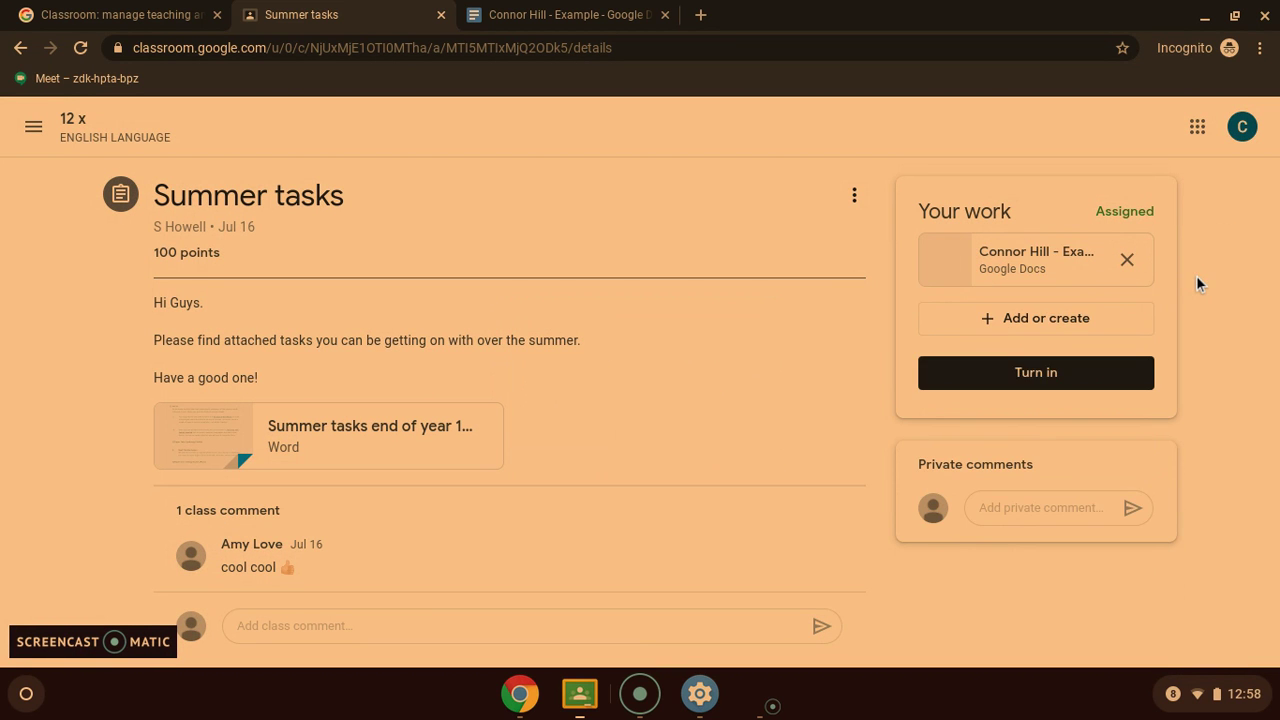
pyautogui.click(1128, 263)
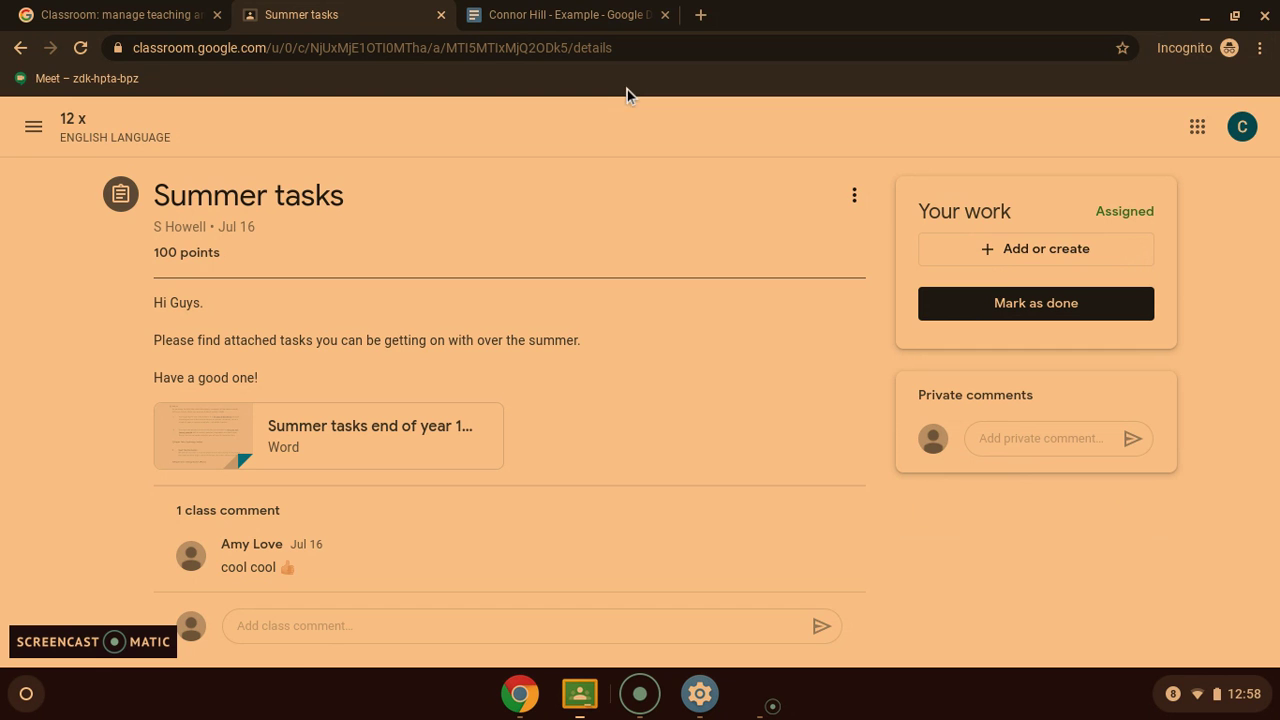
# View the 12 x class's Classwork list, then open the To-do page's Assigned list
pyautogui.click(68, 127)
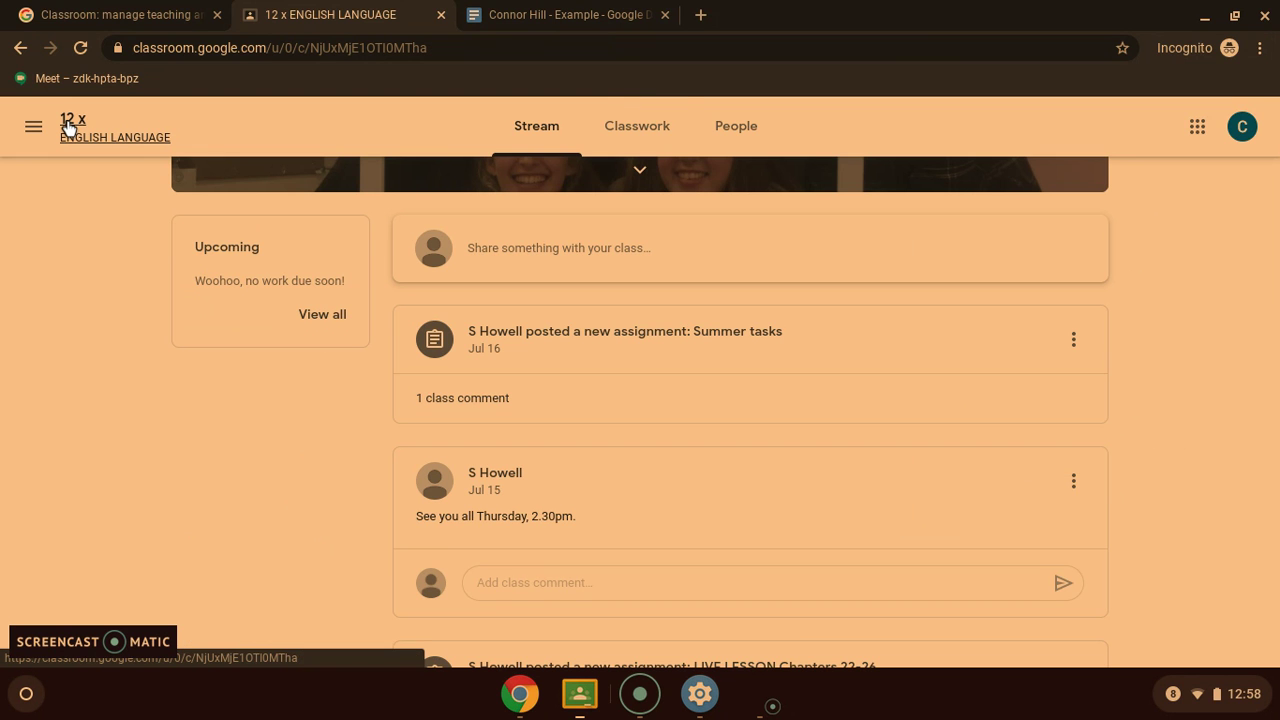
pyautogui.click(627, 149)
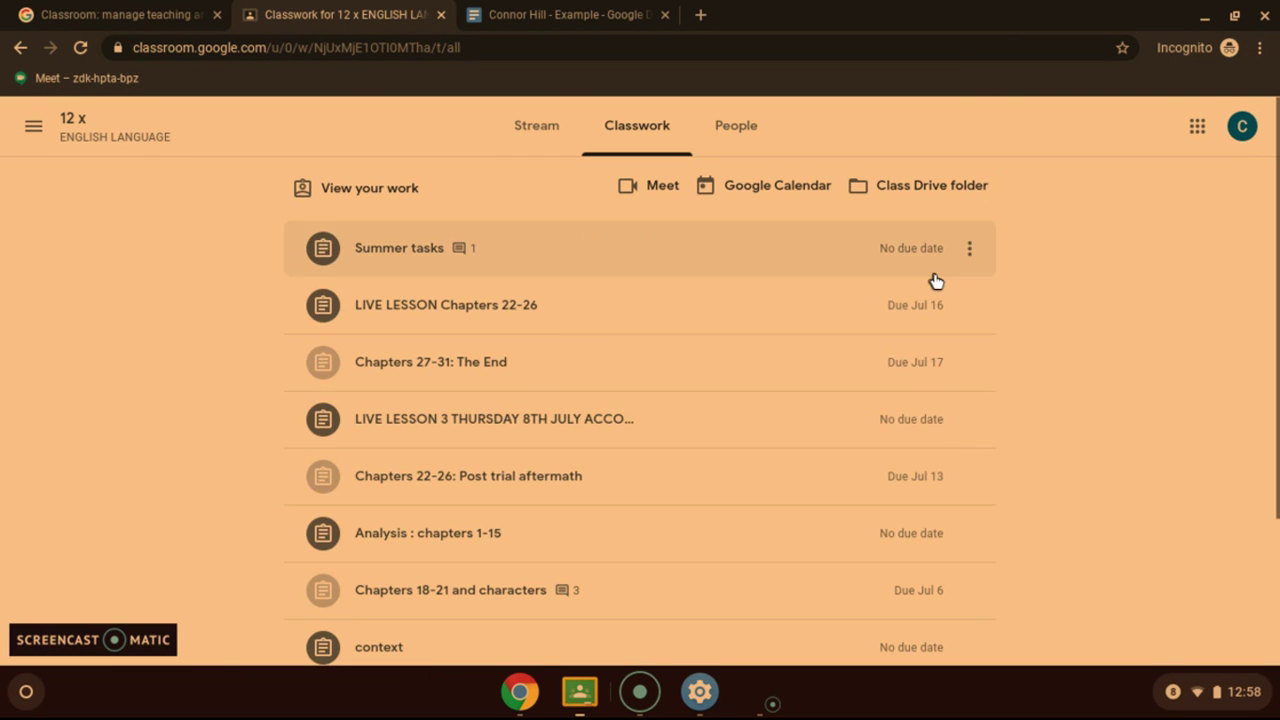
pyautogui.click(33, 127)
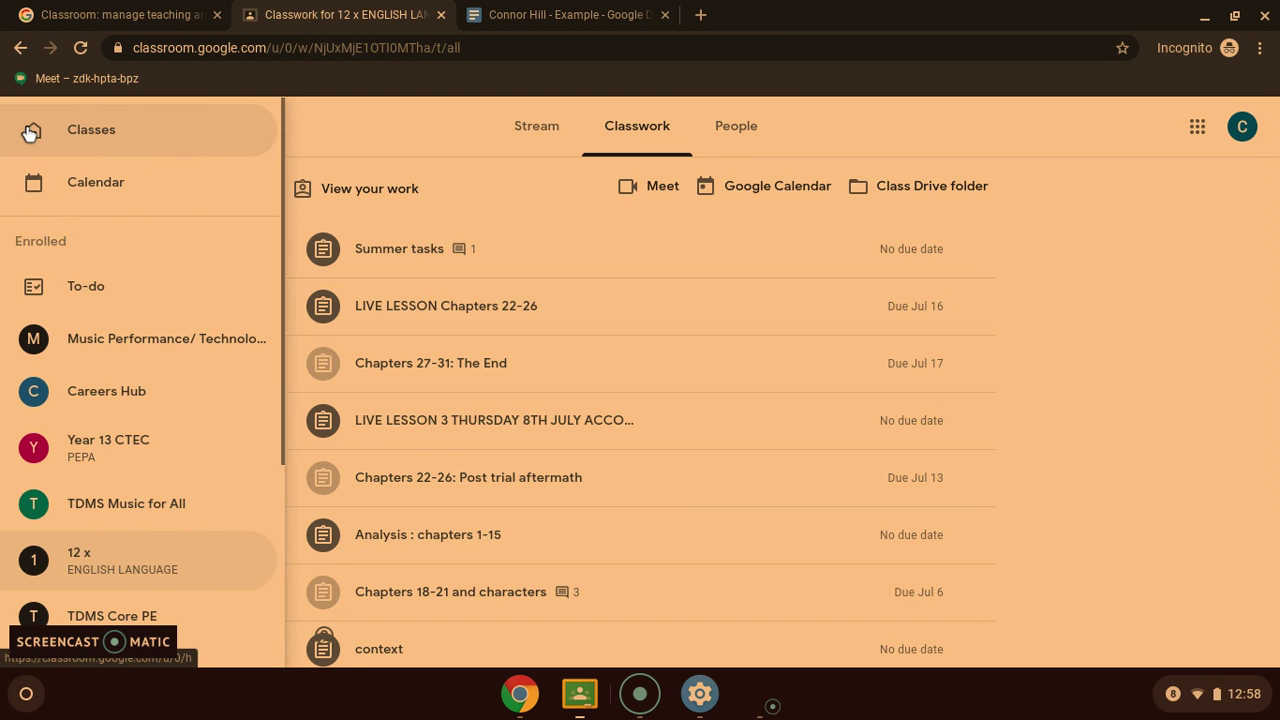
pyautogui.click(99, 298)
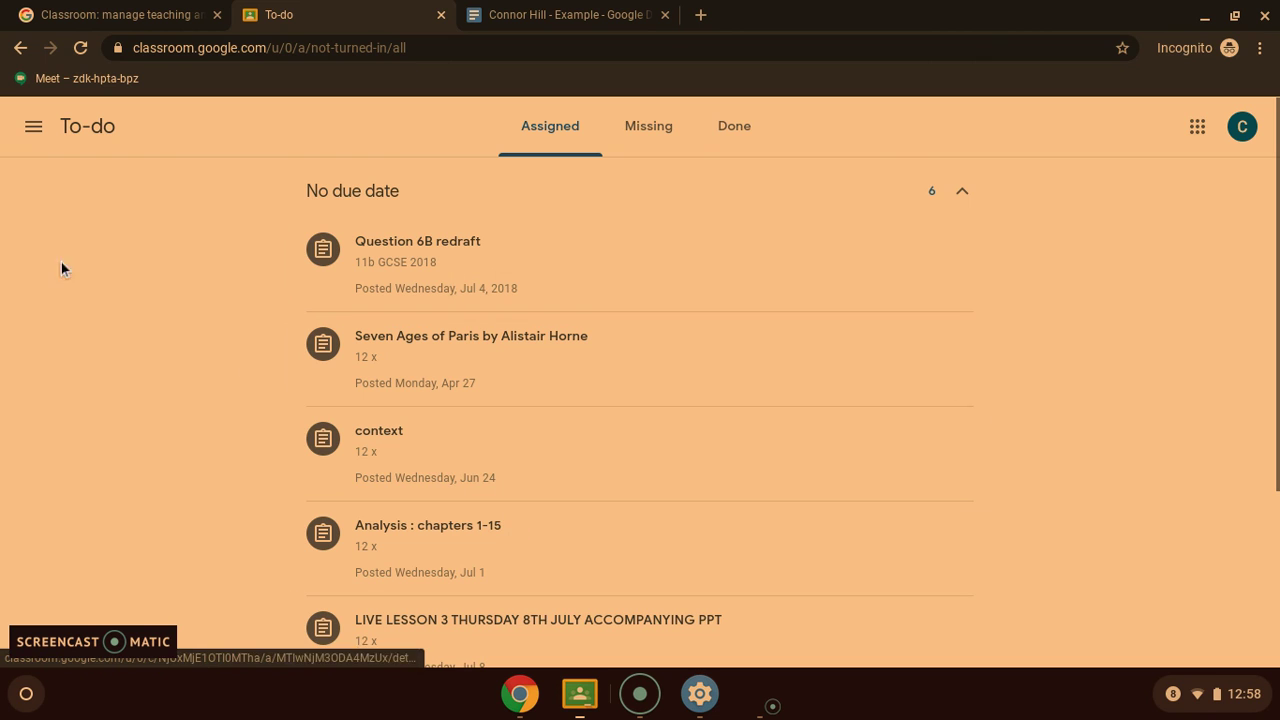
# Return to the Classes page showing the enrolled class cards such as Careers Hub and Year 13 CTEC
pyautogui.click(33, 127)
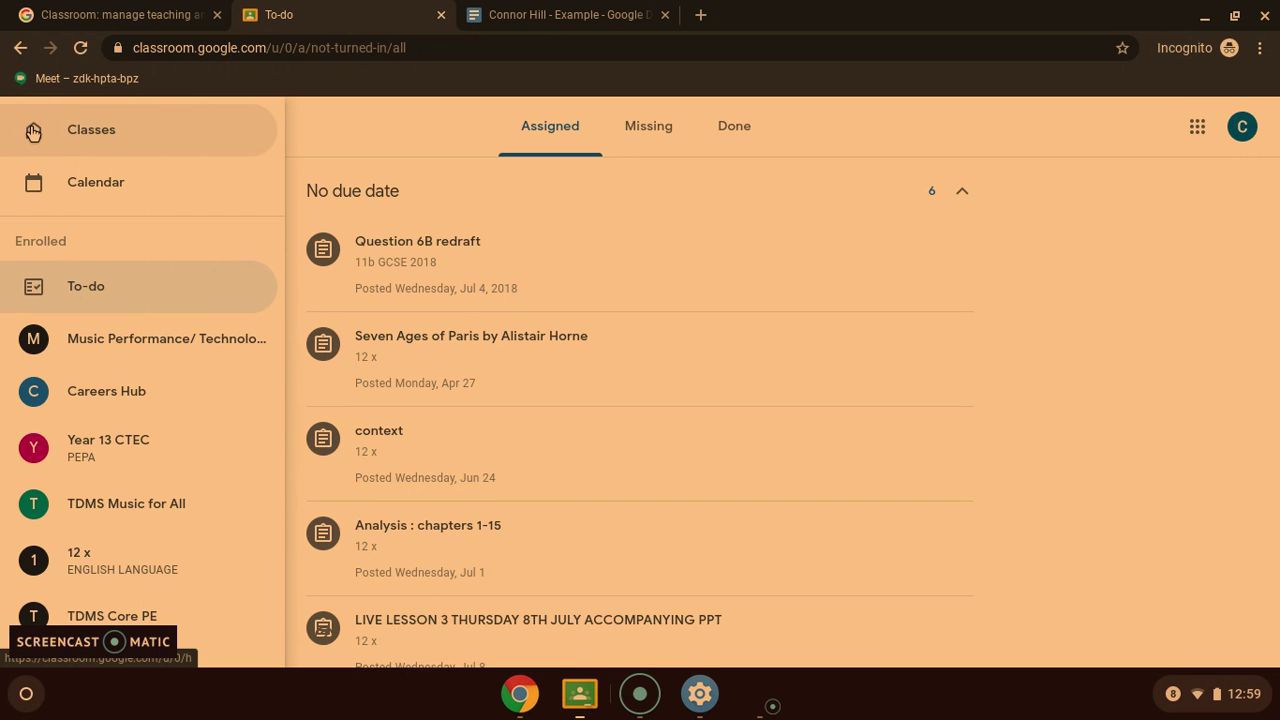
pyautogui.click(88, 129)
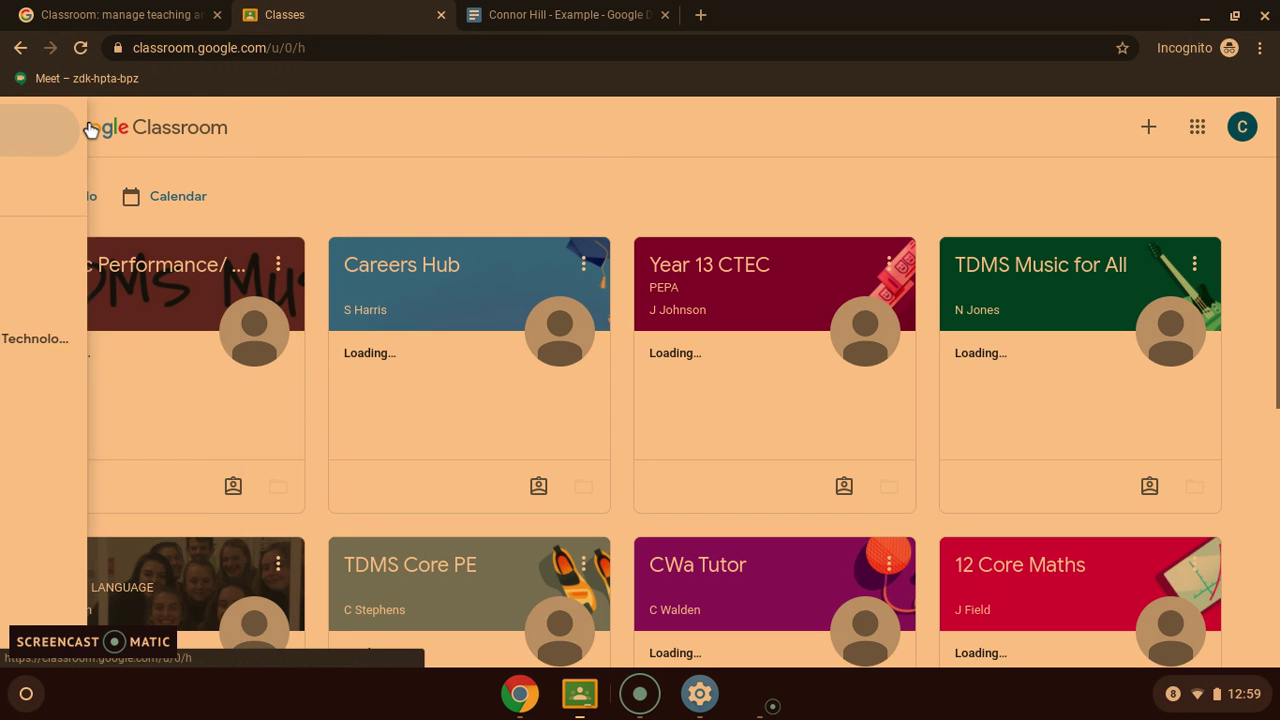